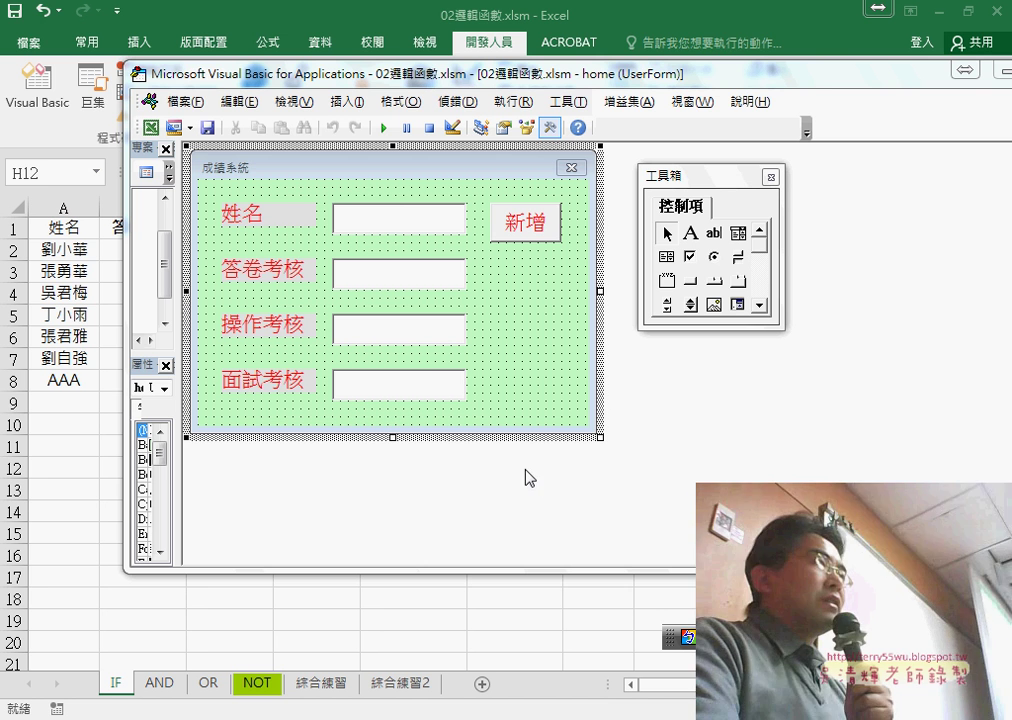
Run the grade form, enter BBB, AAA, 56 and 87, then highlight the non-numeric AAA score
click(373, 235)
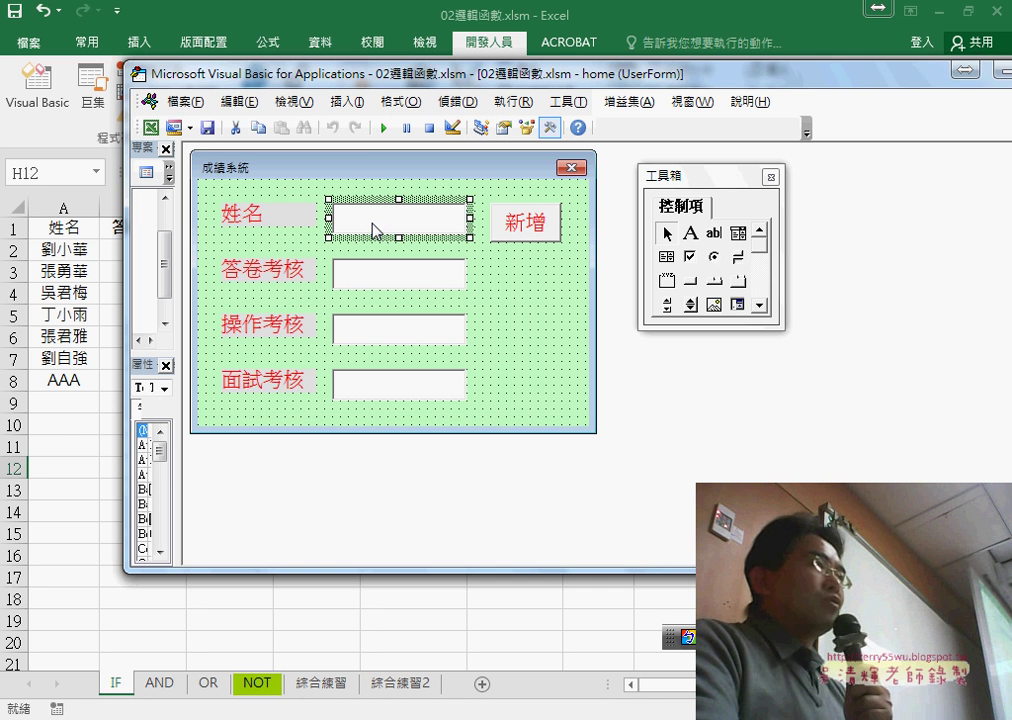
click(383, 128)
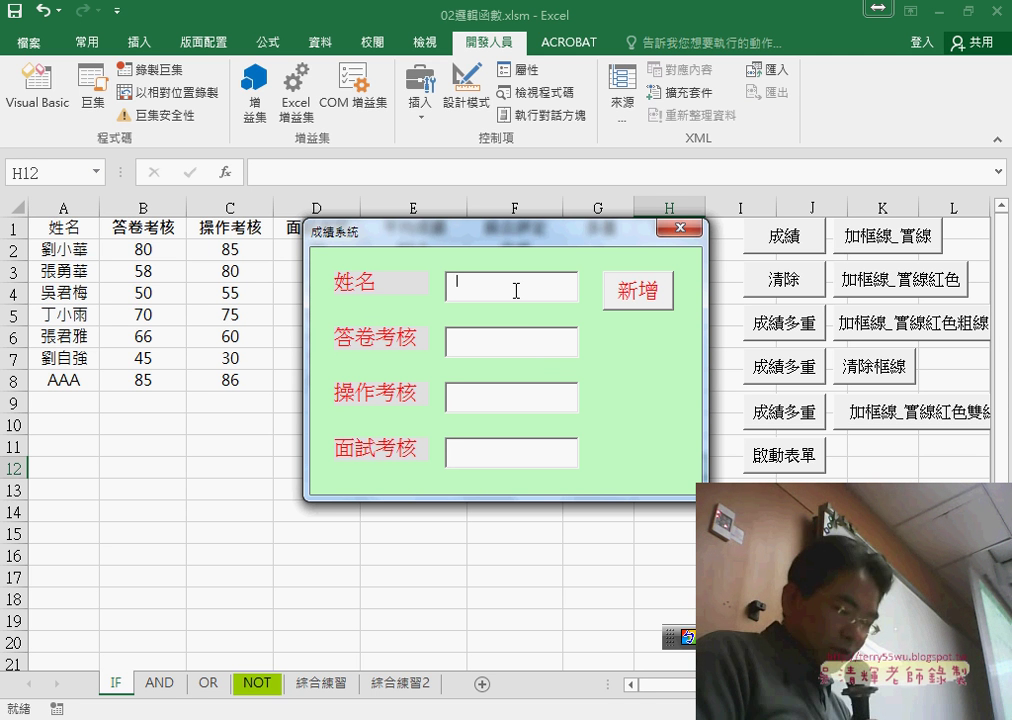
text(BBB)
key(Tab)
text(A)
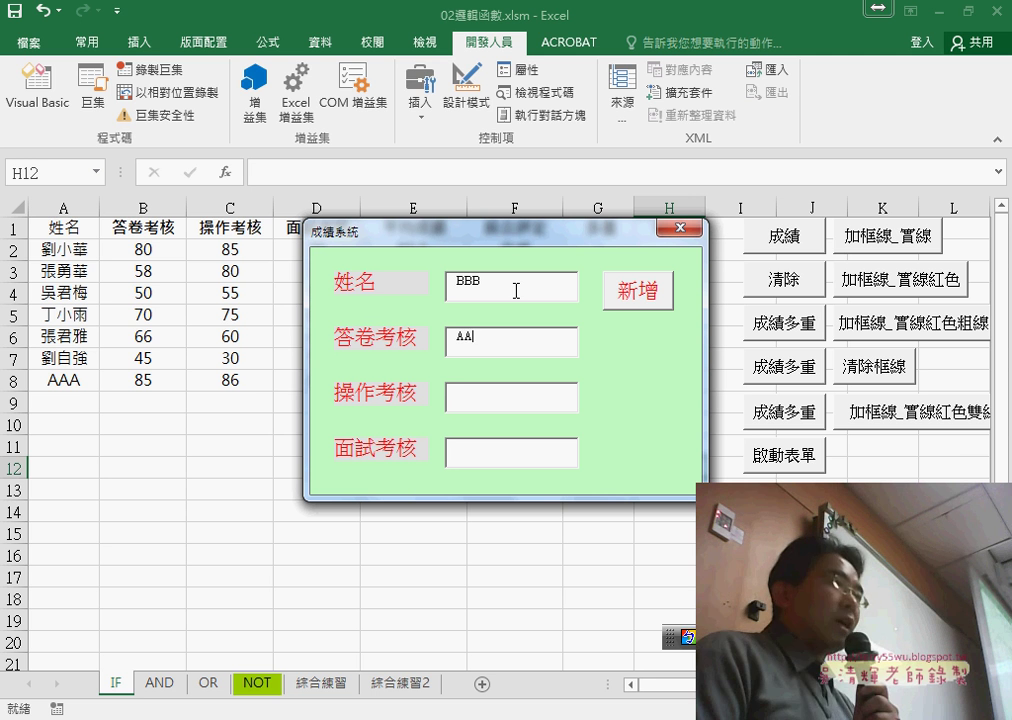
text(A)
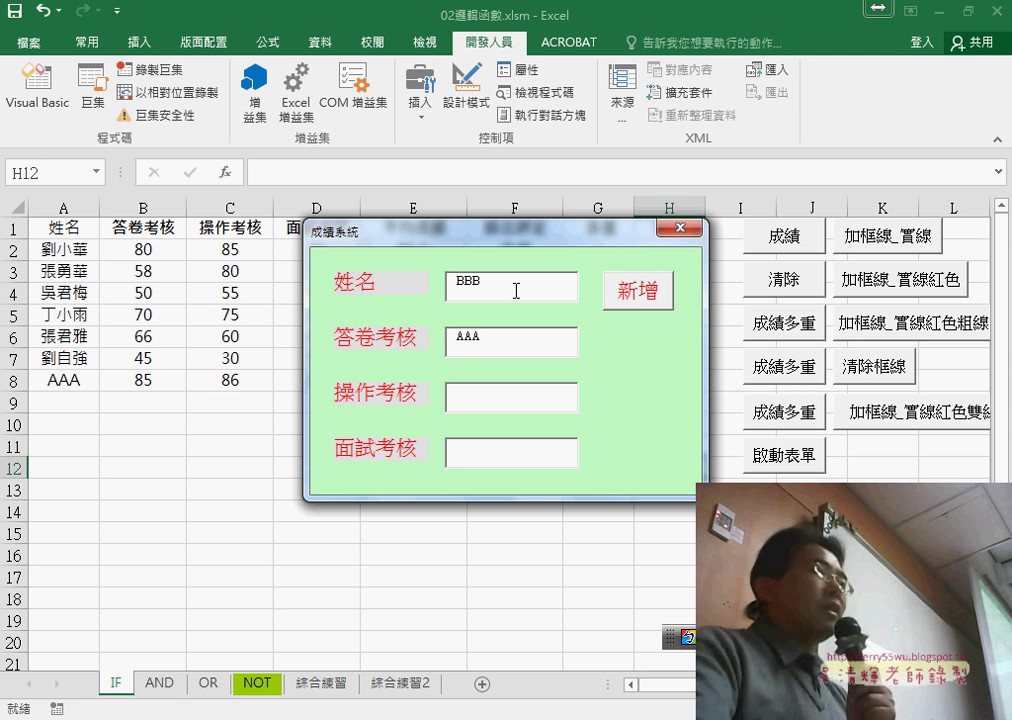
click(518, 408)
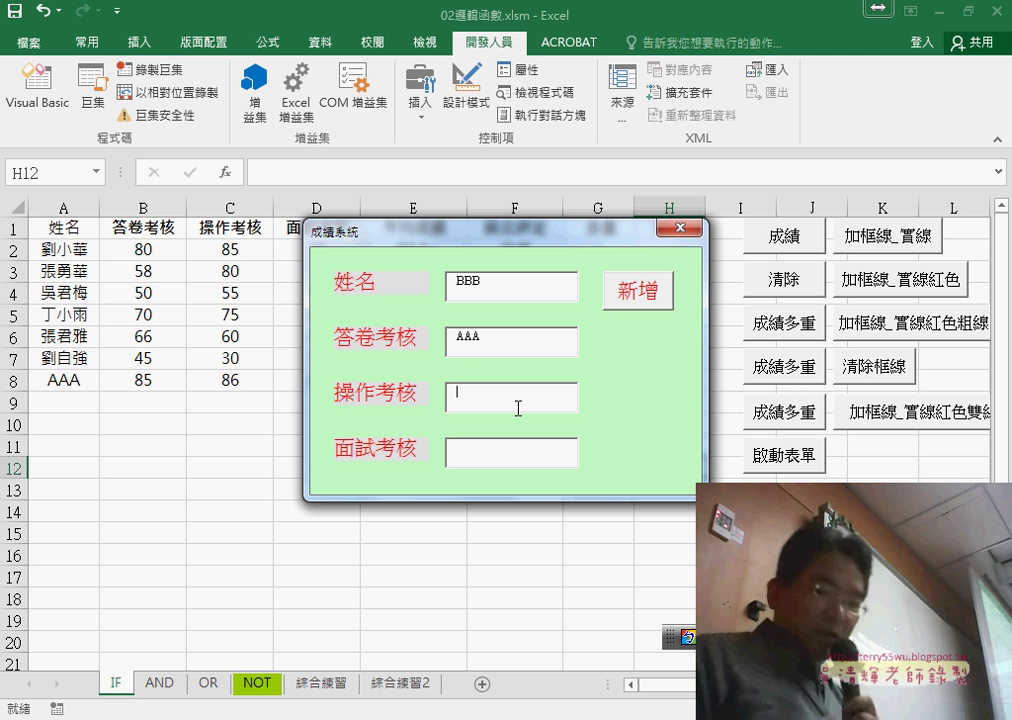
text(56)
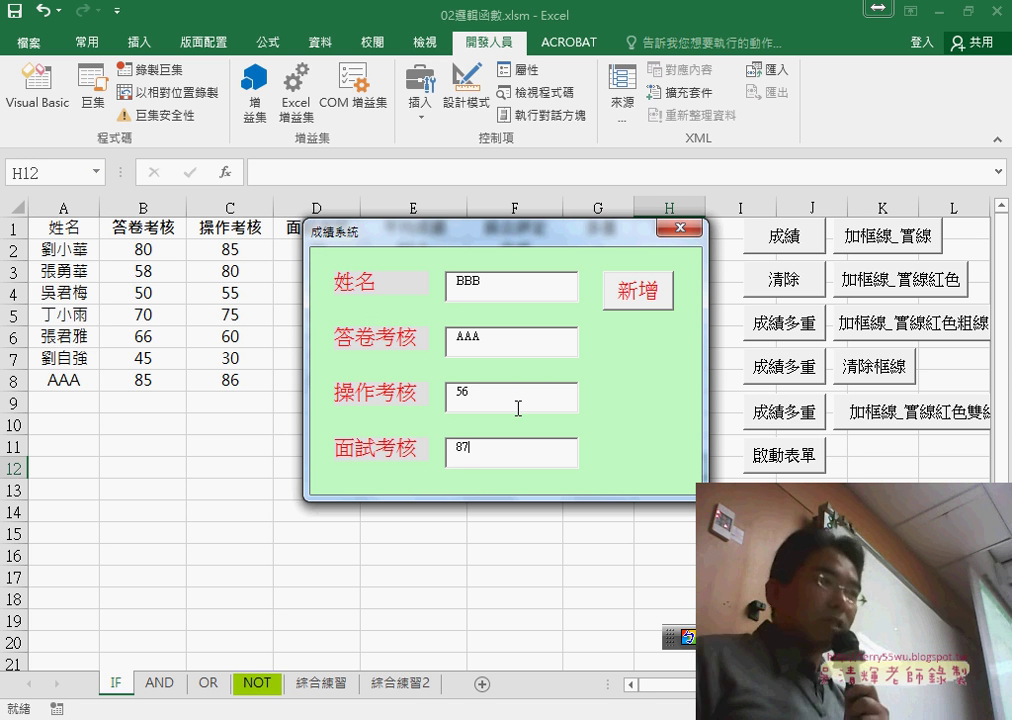
click(638, 293)
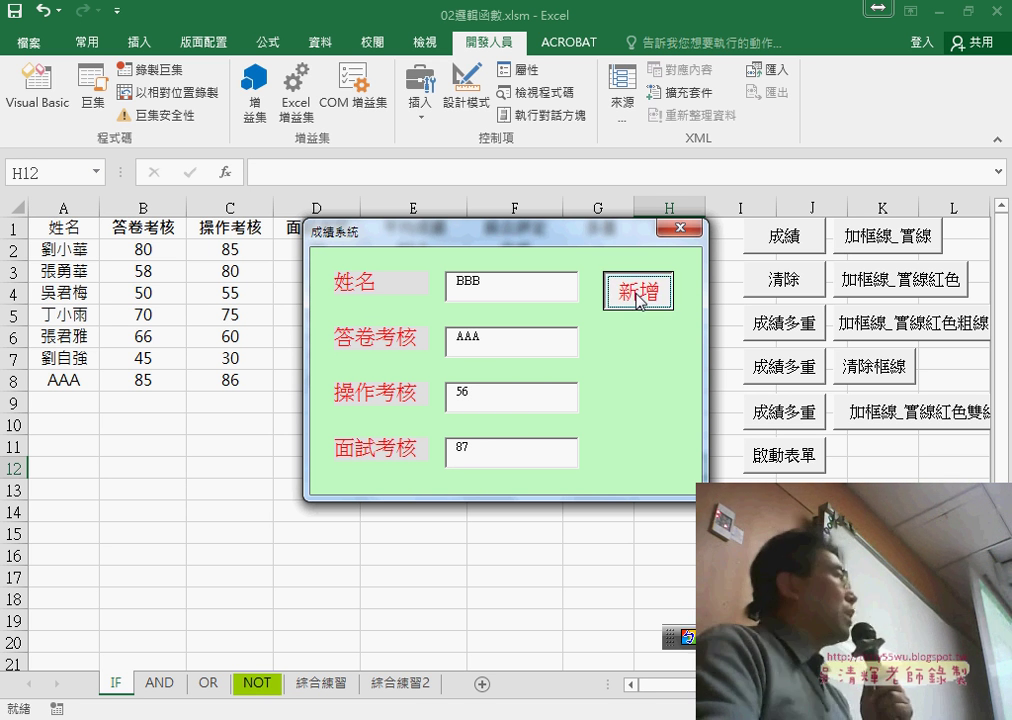
drag(520, 347, 452, 345)
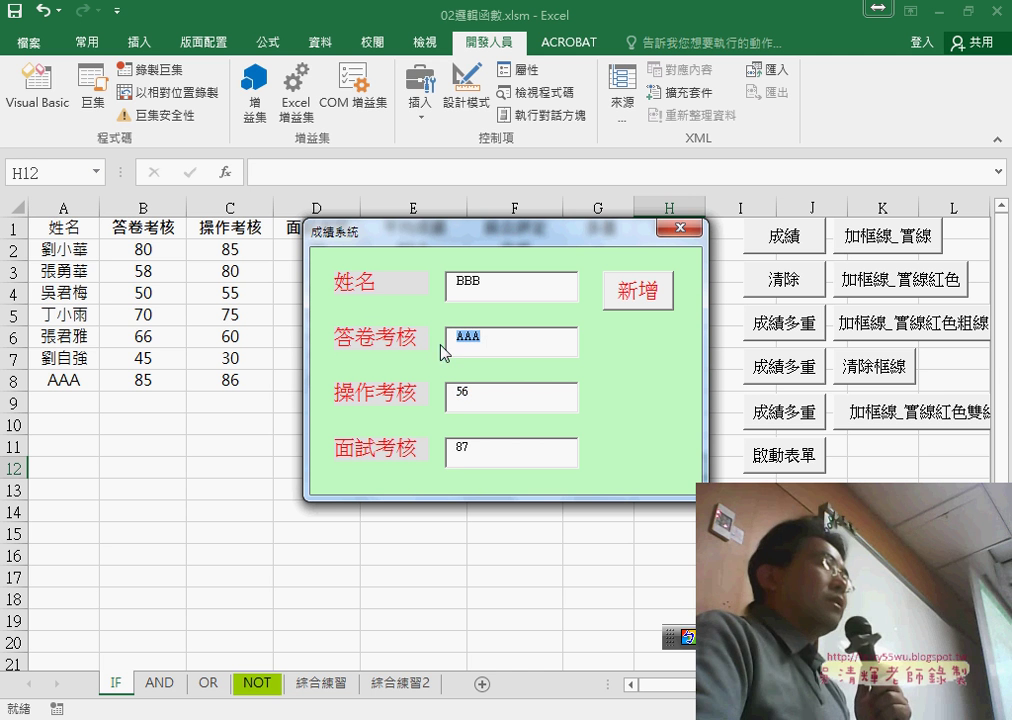
double_click(451, 398)
drag(479, 454, 452, 449)
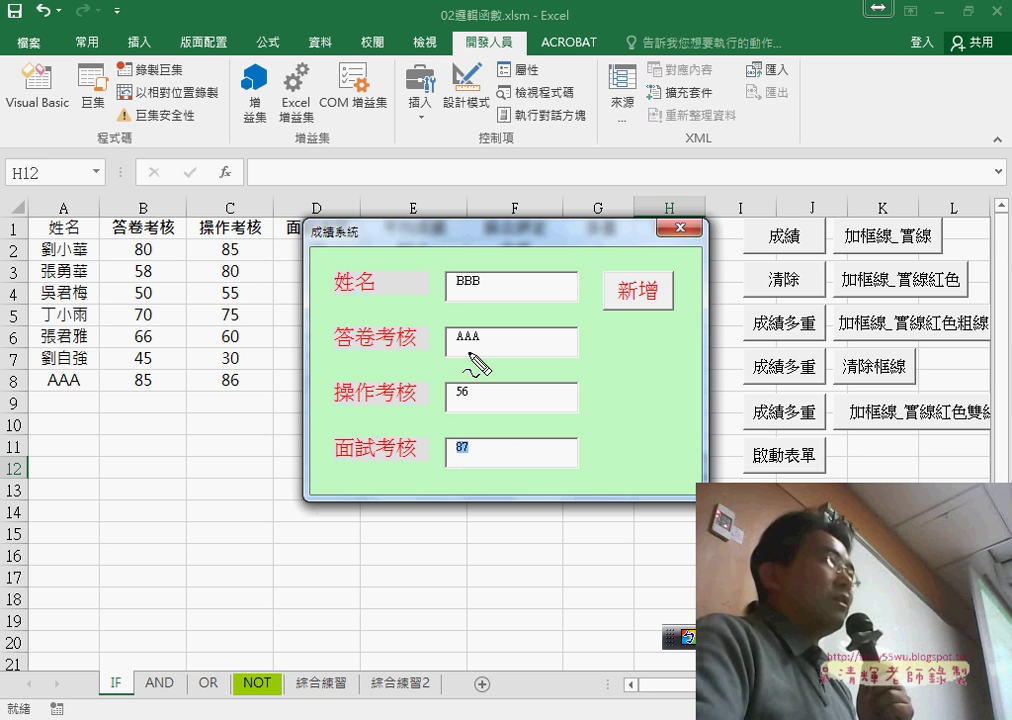
drag(466, 362, 478, 362)
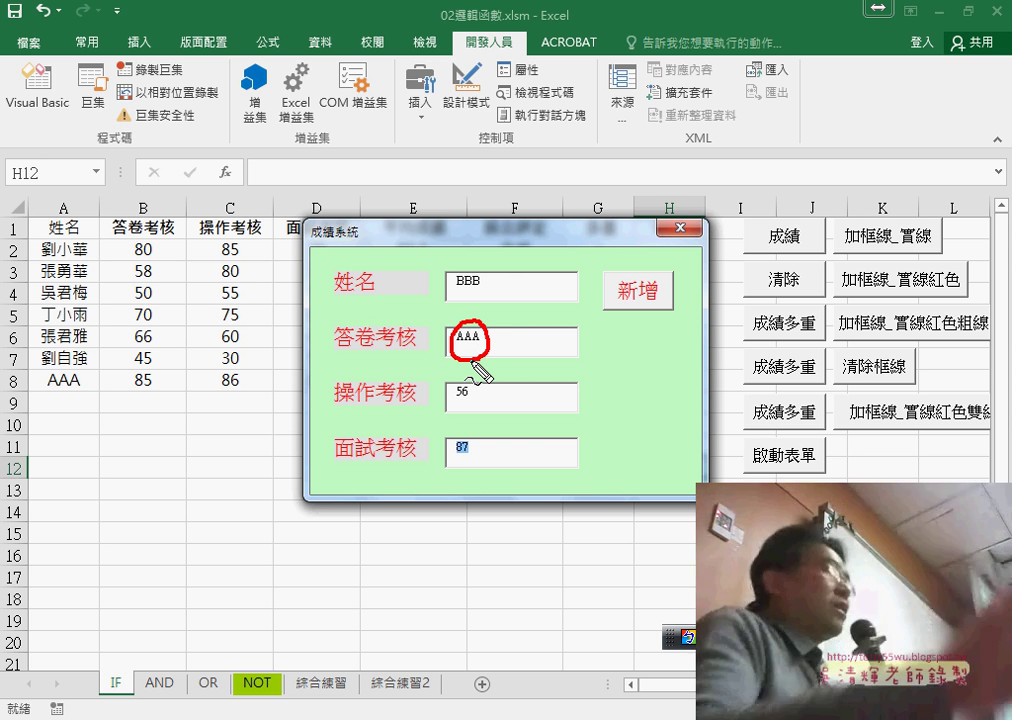
drag(523, 268, 519, 295)
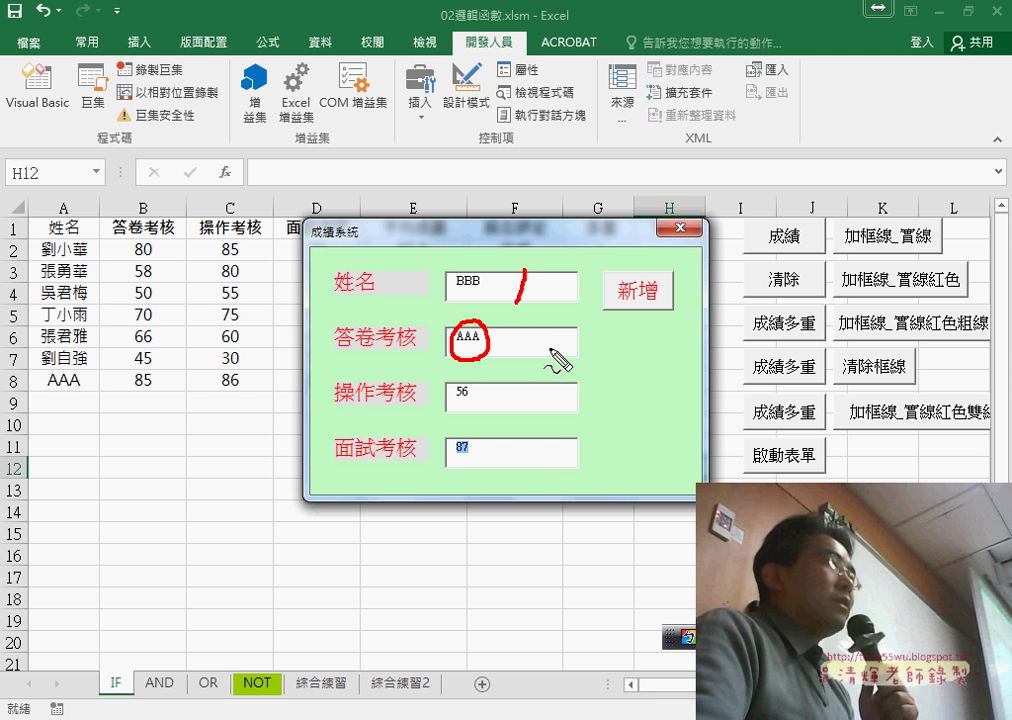
mouse_move(553, 342)
mouse_down()
mouse_move(566, 353)
mouse_move(568, 484)
mouse_up()
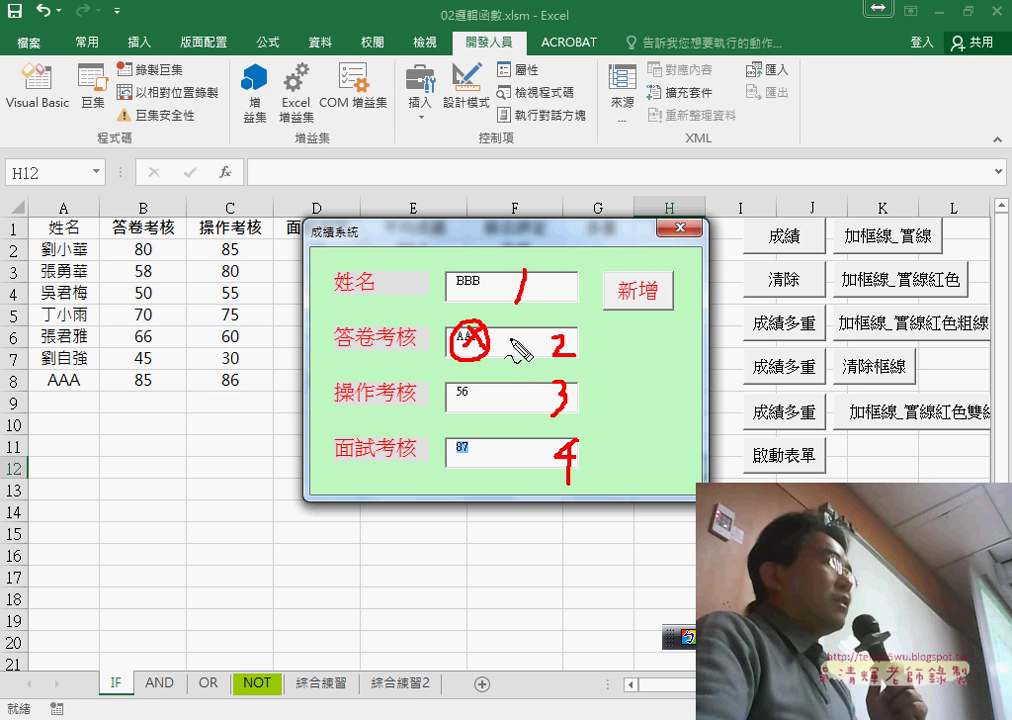
drag(502, 340, 505, 357)
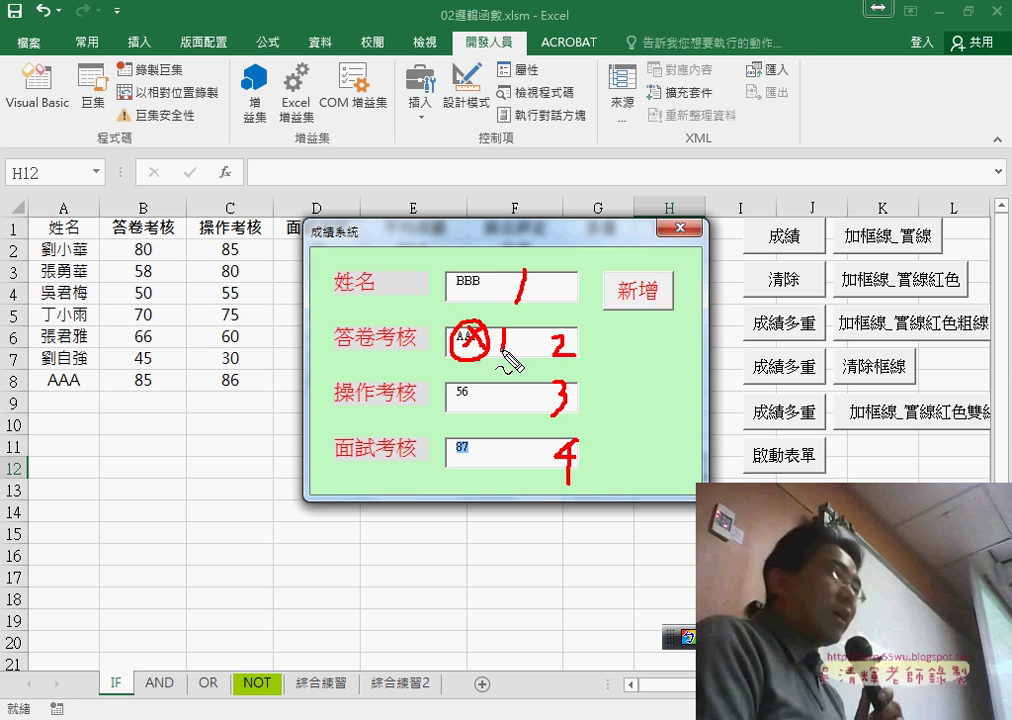
key(Escape)
Submit the record, dismiss the 請輸入數字!! error, and enter 87 as the 答卷考核 score
click(638, 305)
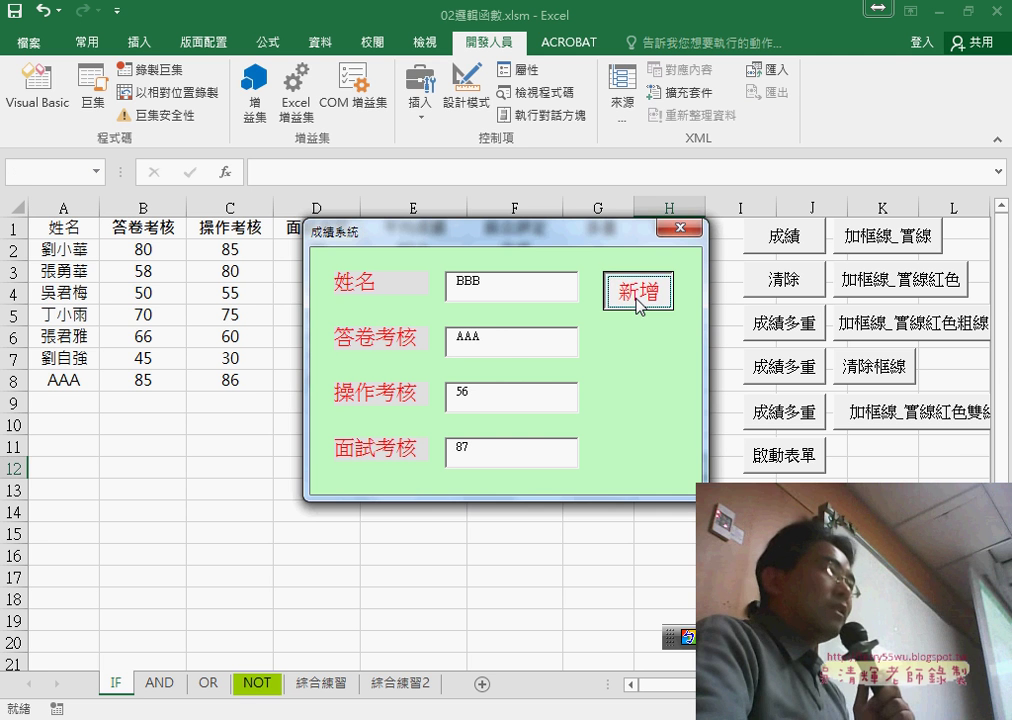
click(496, 346)
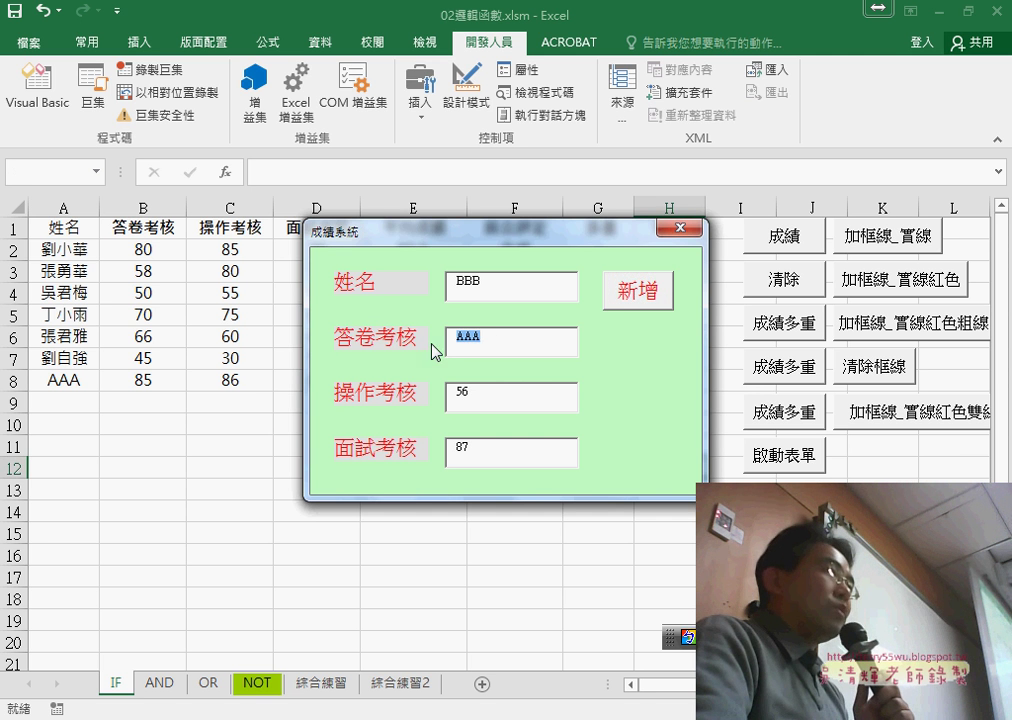
click(623, 298)
drag(500, 316, 696, 277)
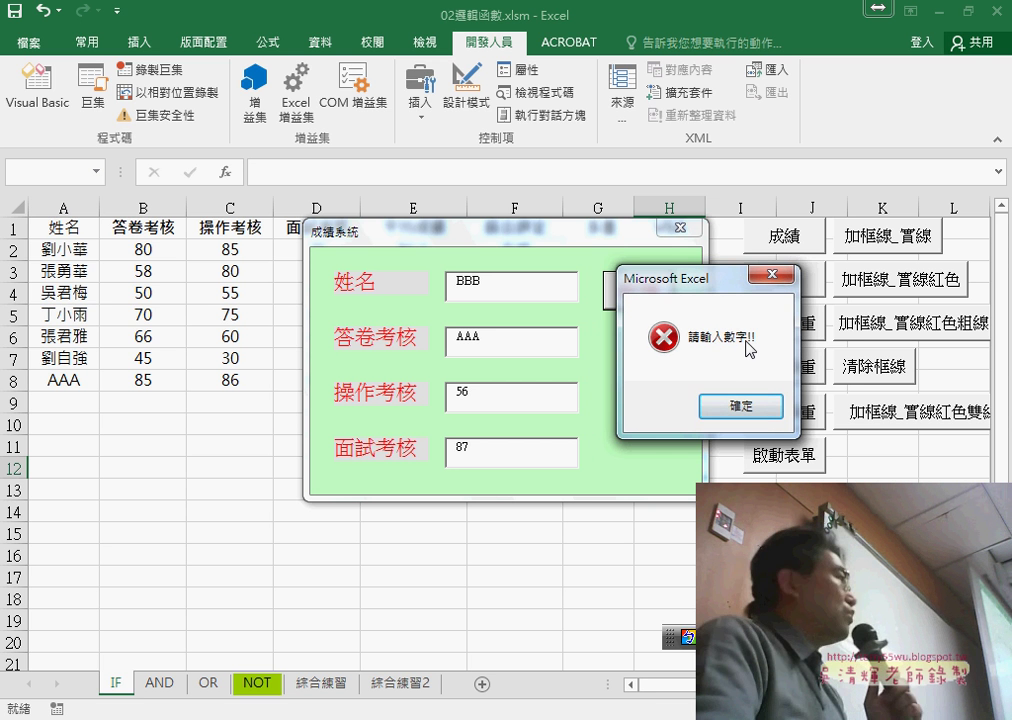
click(763, 409)
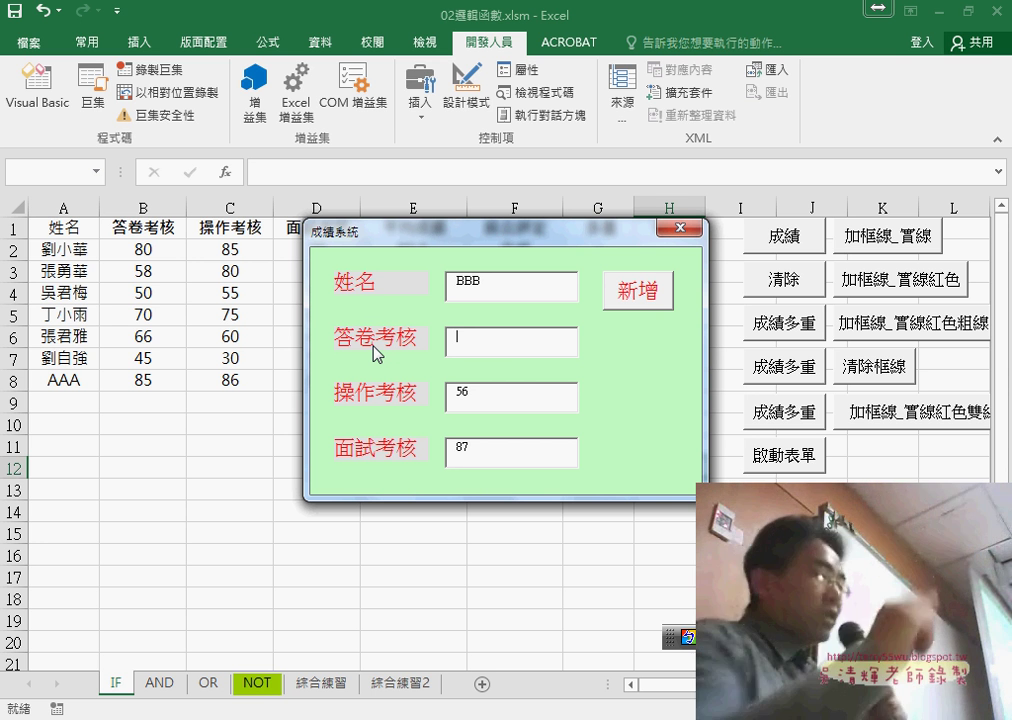
text(87)
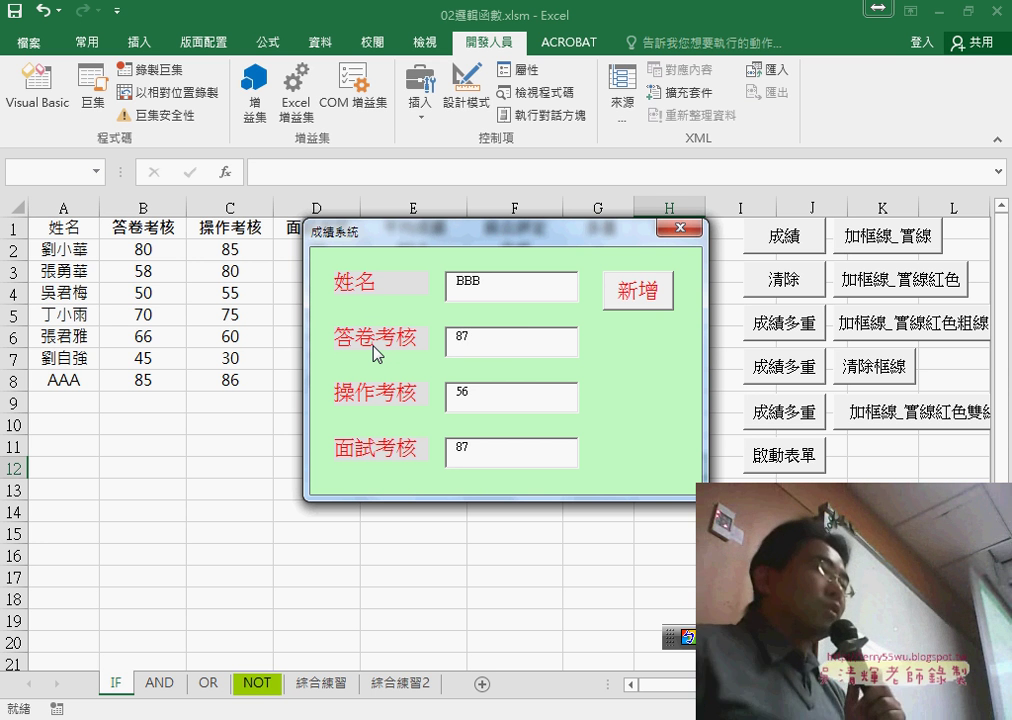
Add BBB as row 9 and start entering student CCC with a score of 86
click(652, 295)
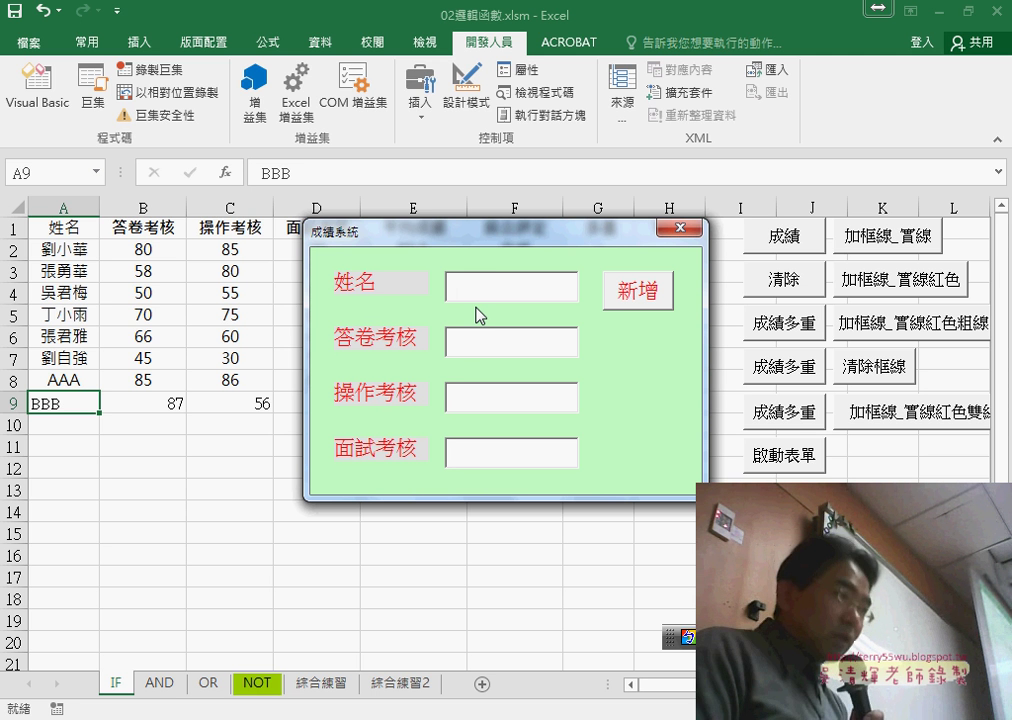
text(CCC)
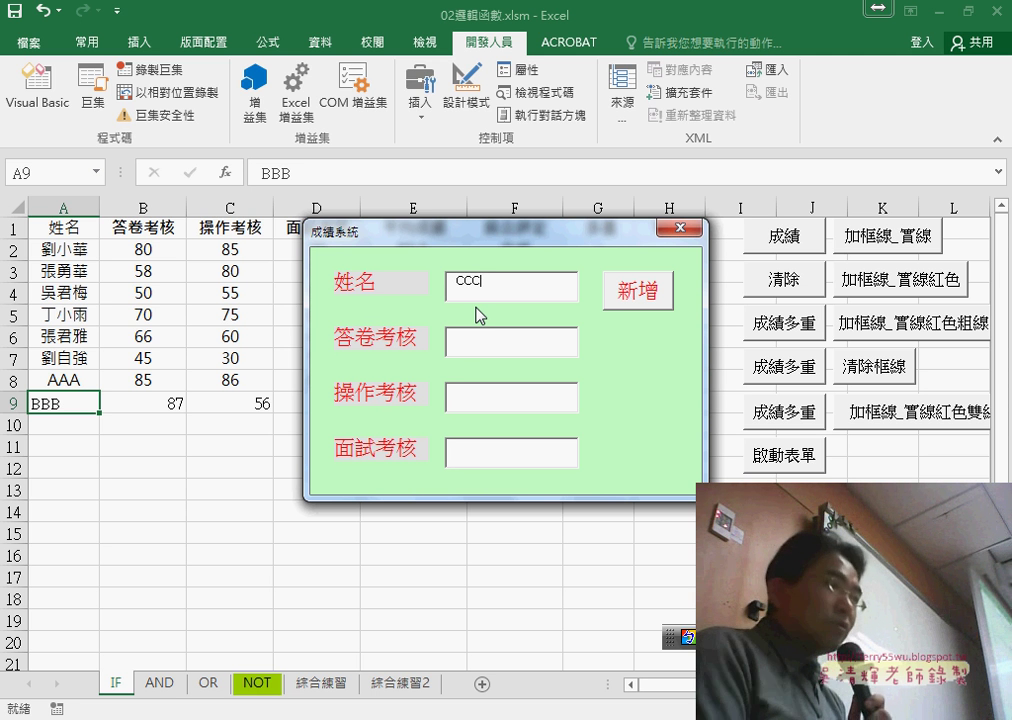
key(Tab)
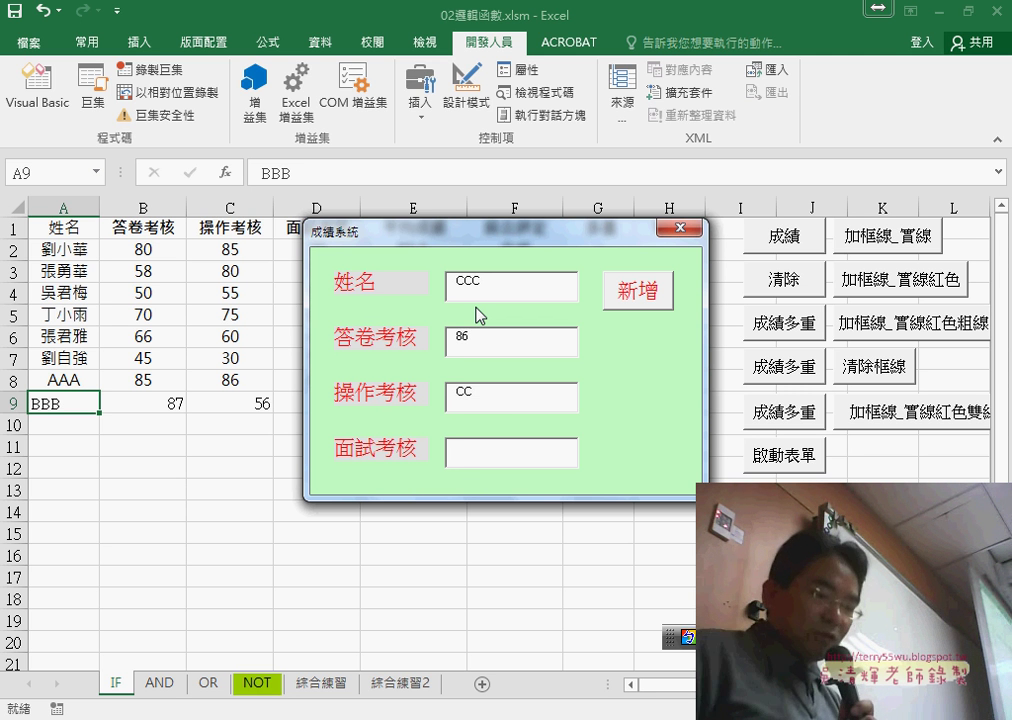
text(86)
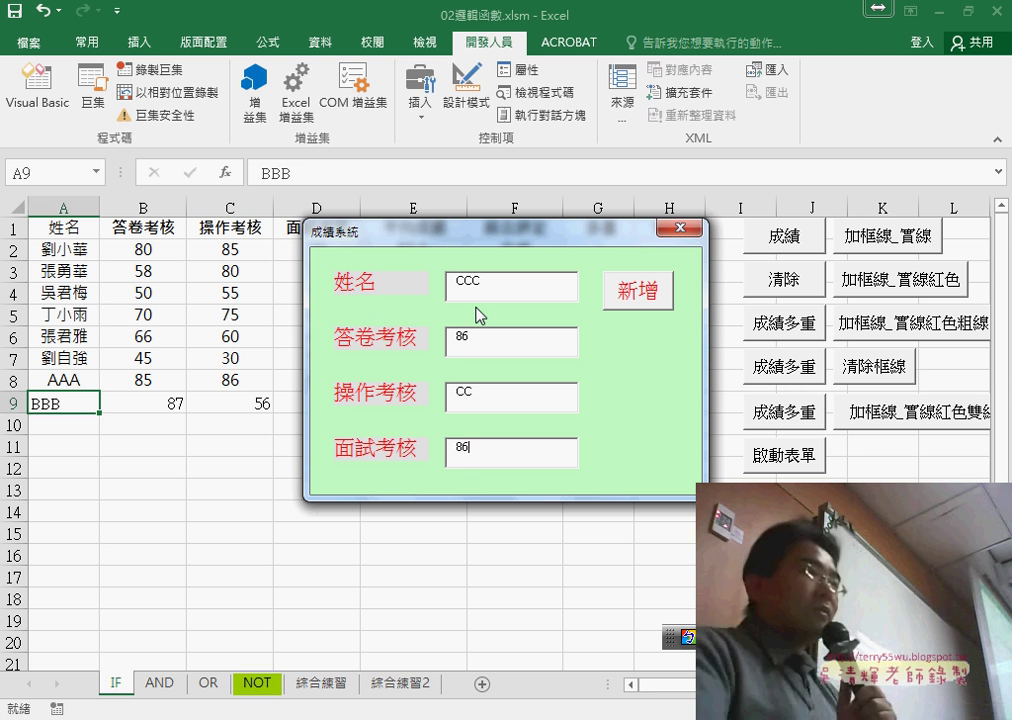
Clear CCC's non-numeric-score error, enter 89 instead, and add CCC as row 10
click(645, 298)
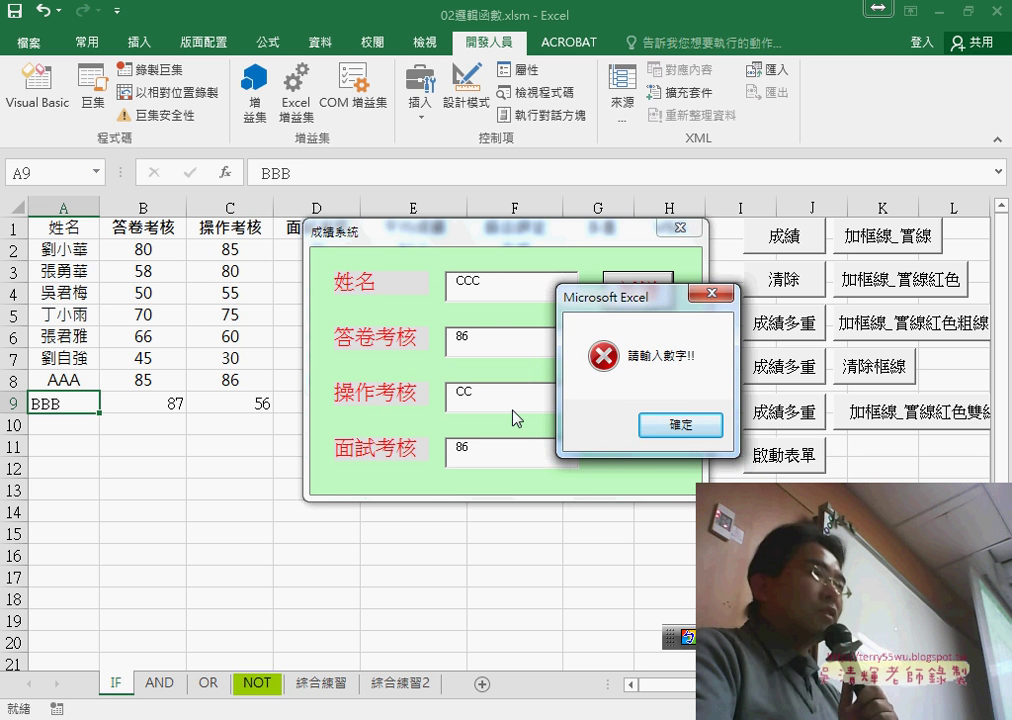
click(684, 428)
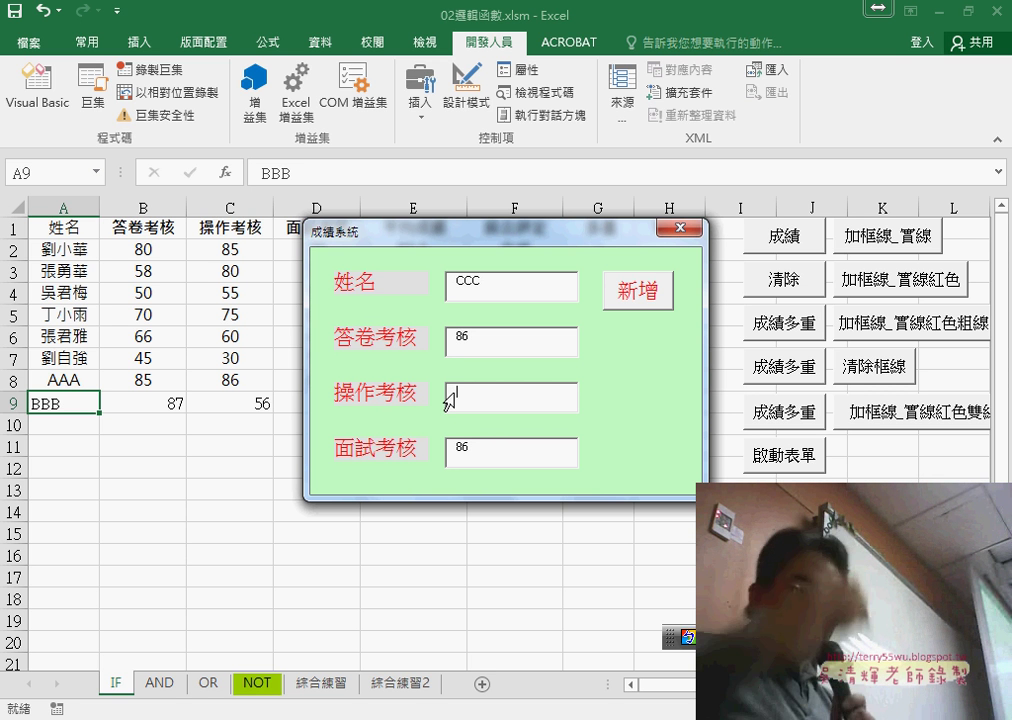
text(89)
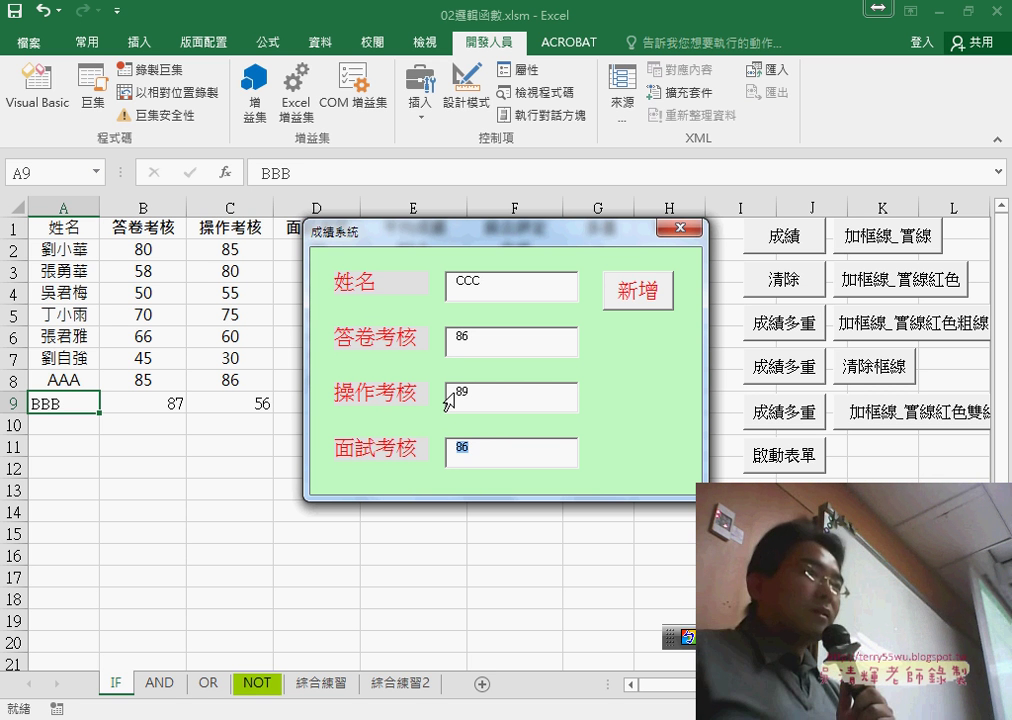
key(Return)
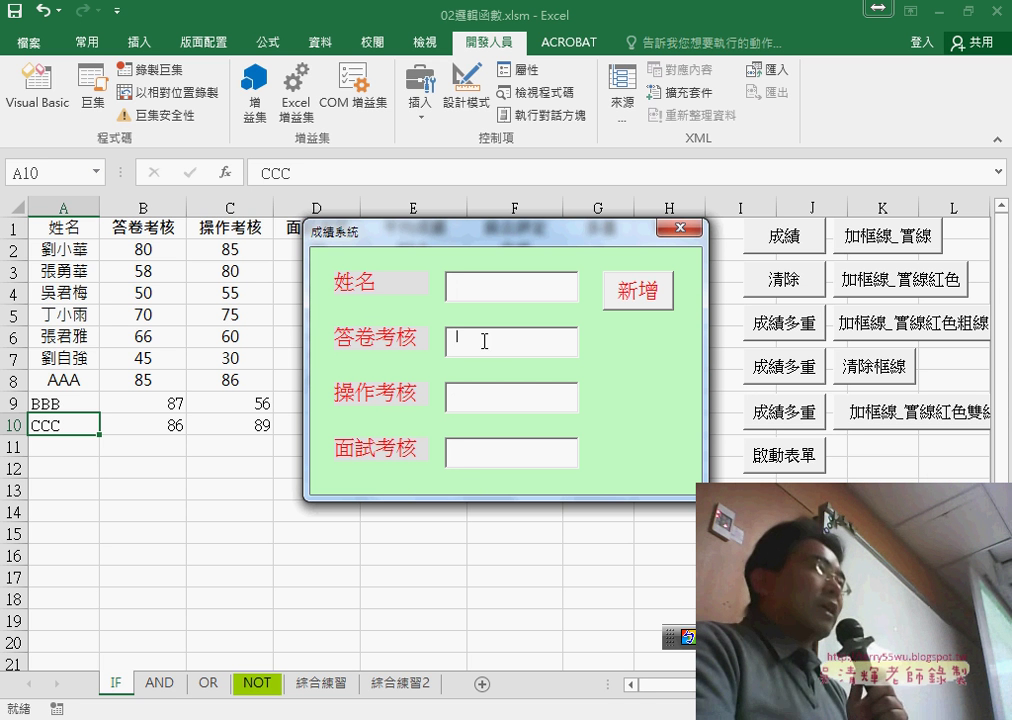
click(486, 447)
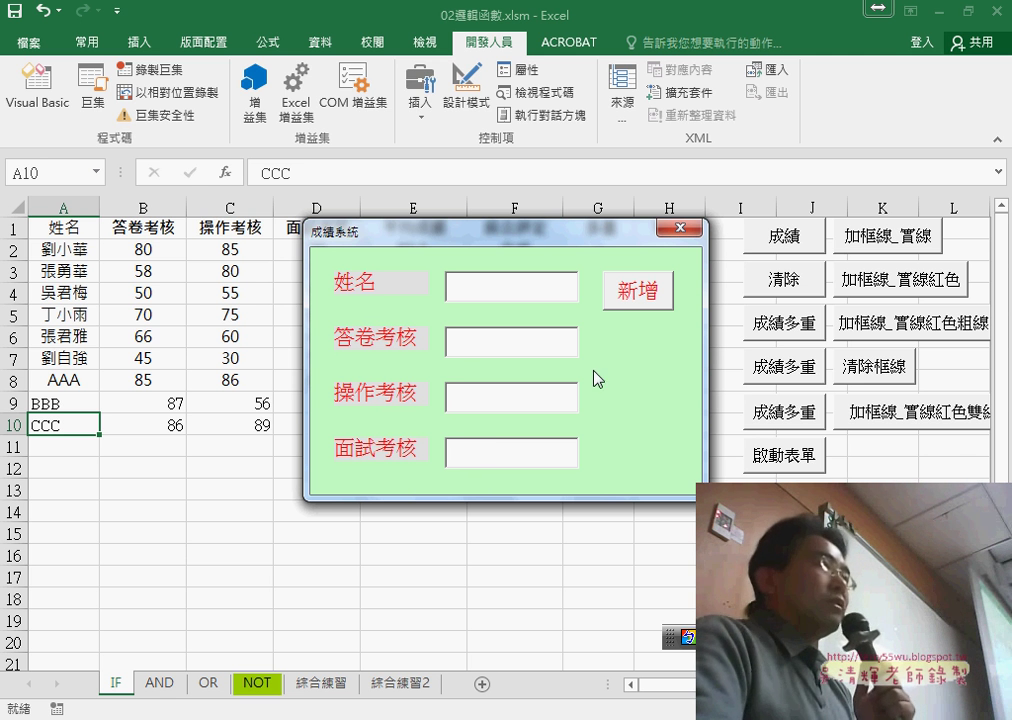
Open the 新增 click code and retype the TextBox2 IsNumeric condition starting with 'vba.is'
click(680, 228)
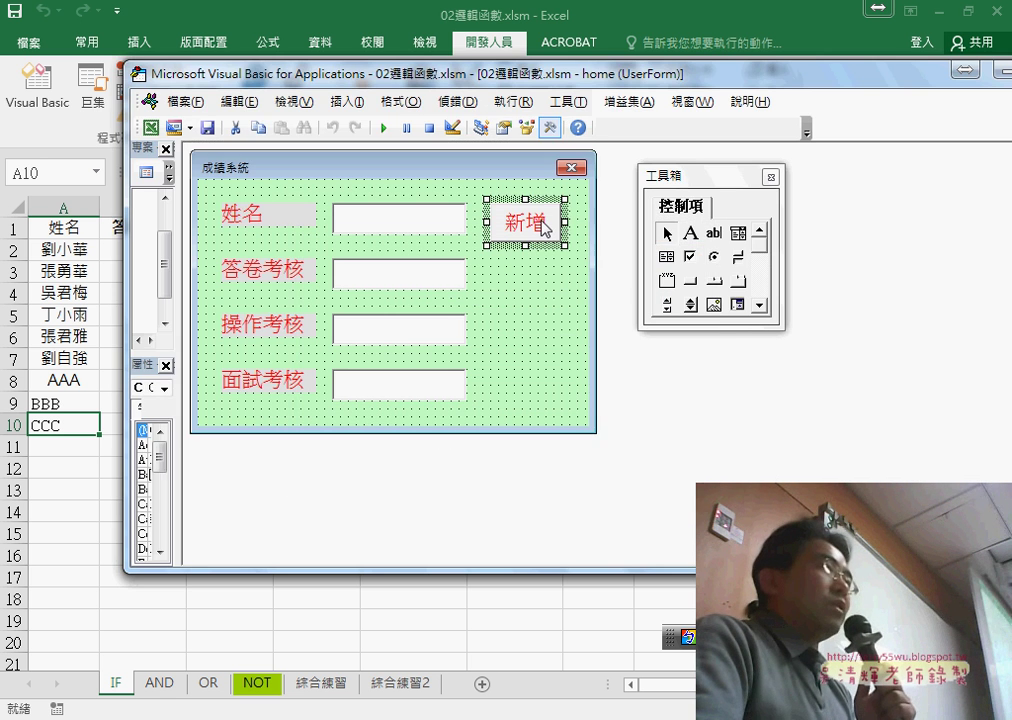
double_click(543, 228)
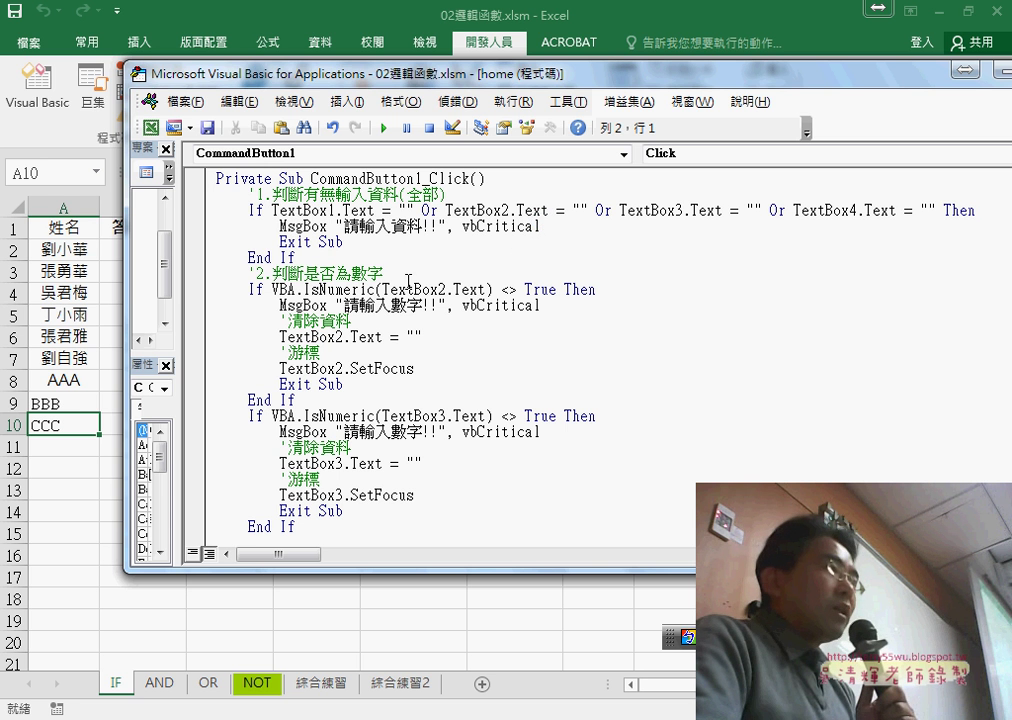
drag(218, 194, 218, 268)
click(248, 289)
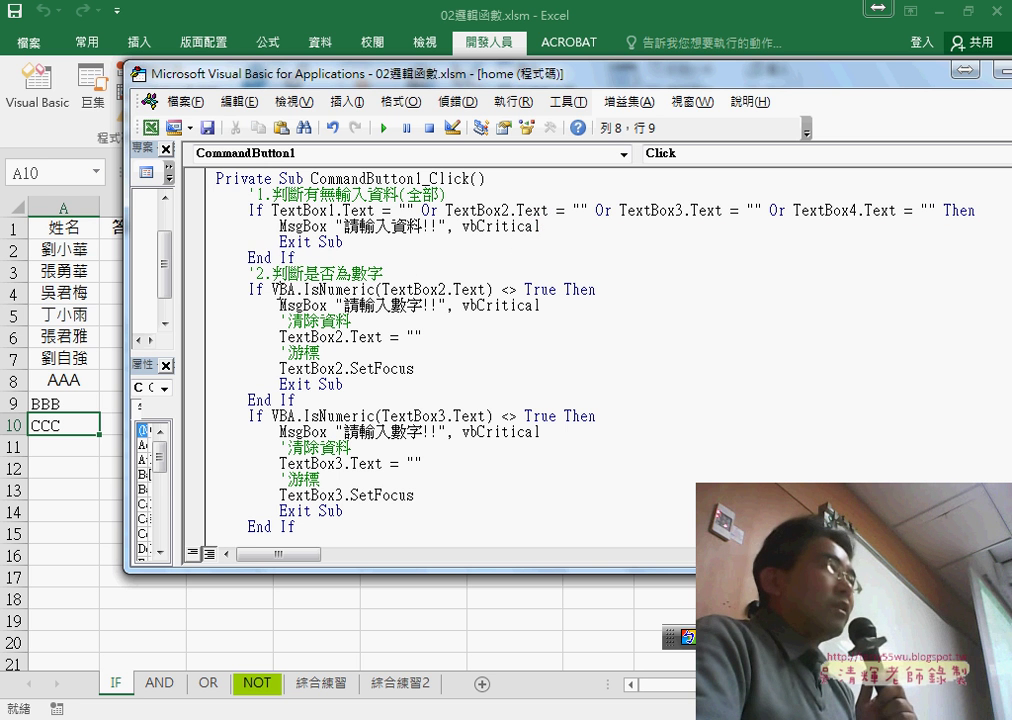
drag(274, 290, 611, 286)
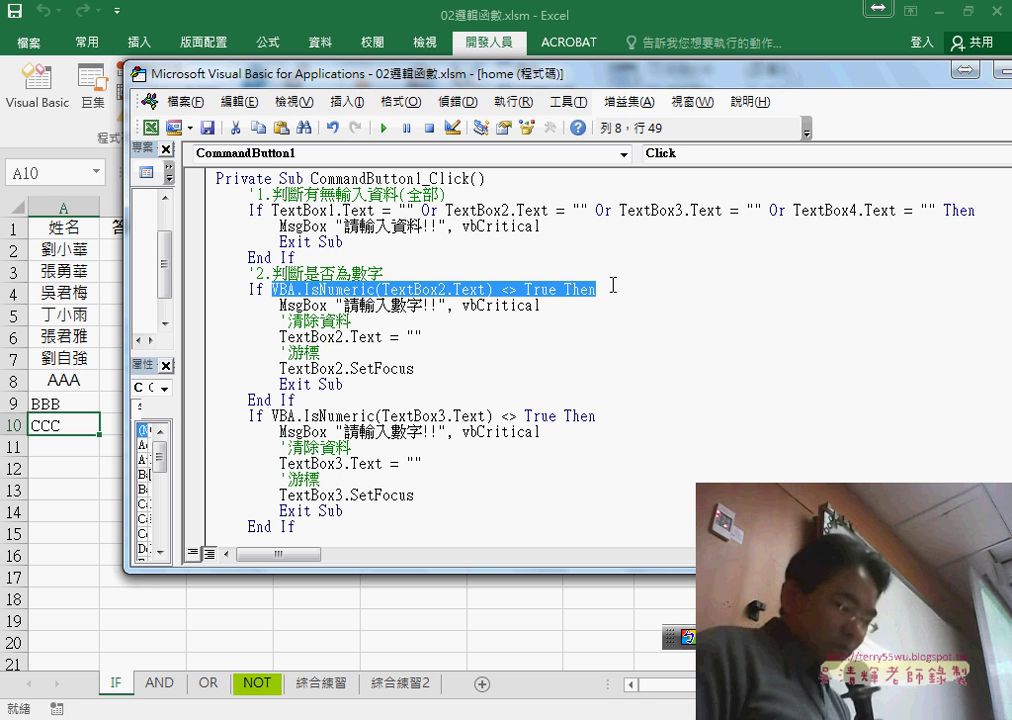
key(ctrl+c)
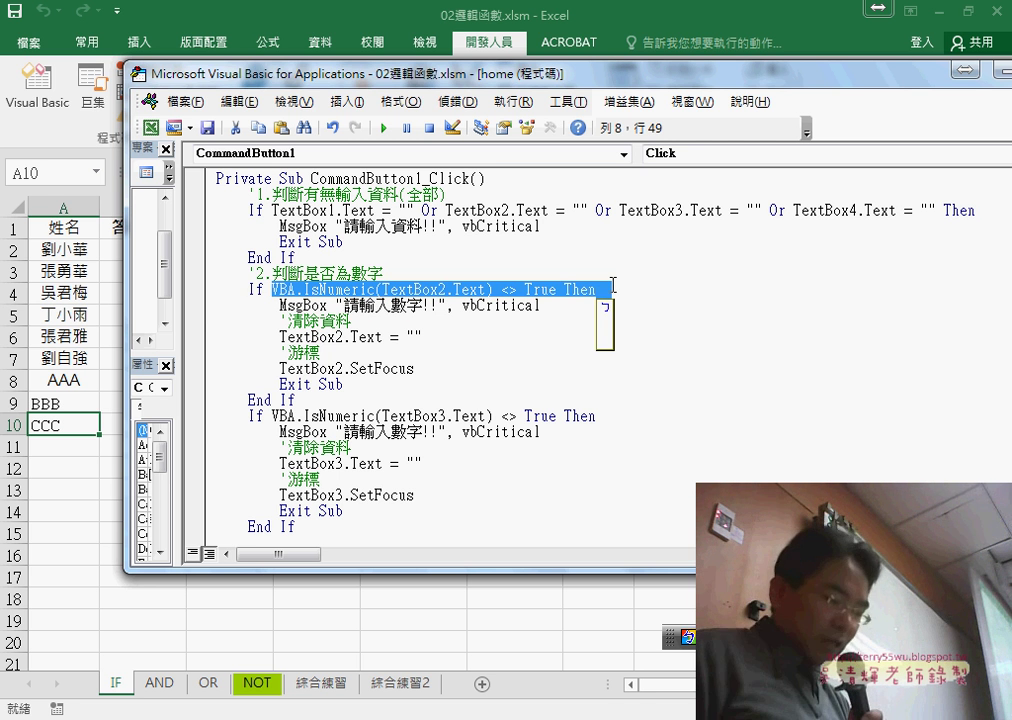
text(vba)
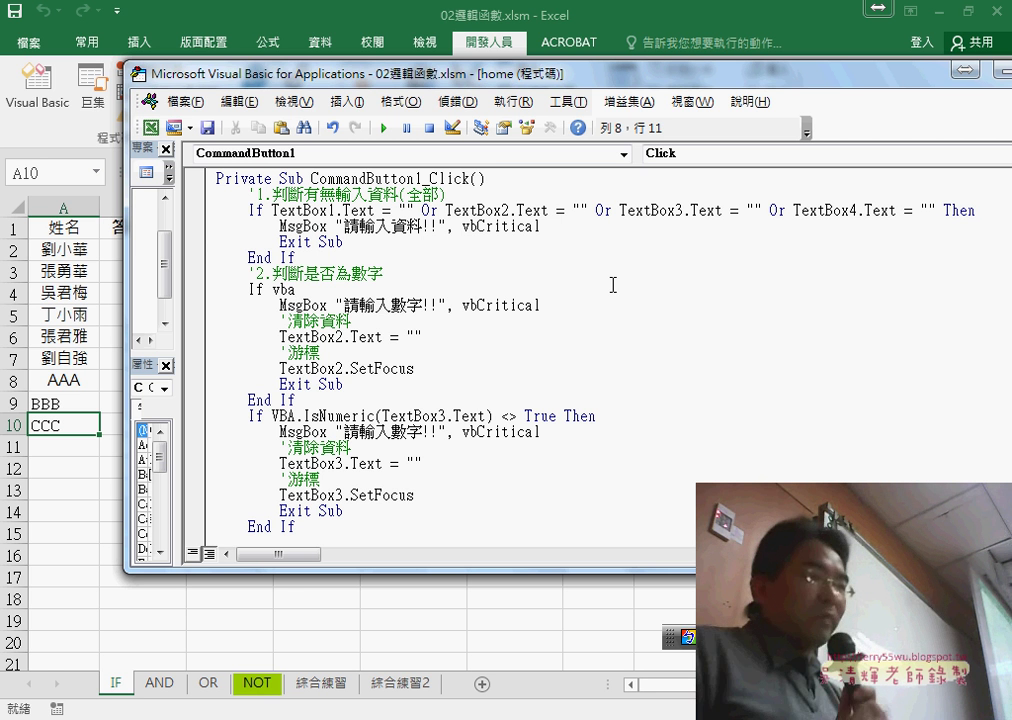
text(.)
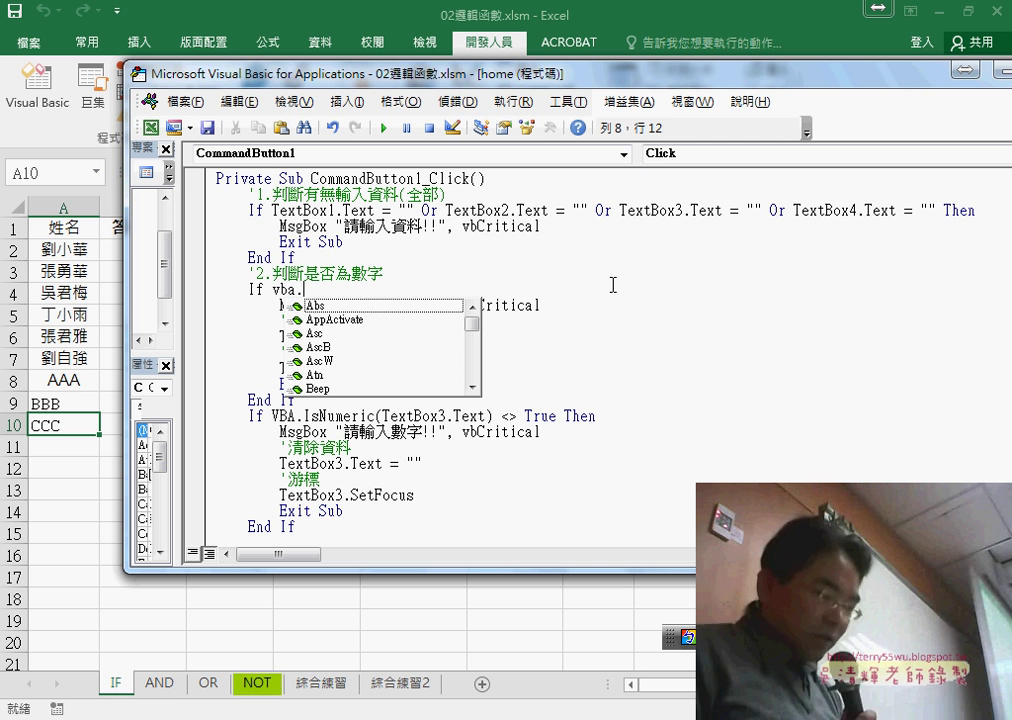
text(is)
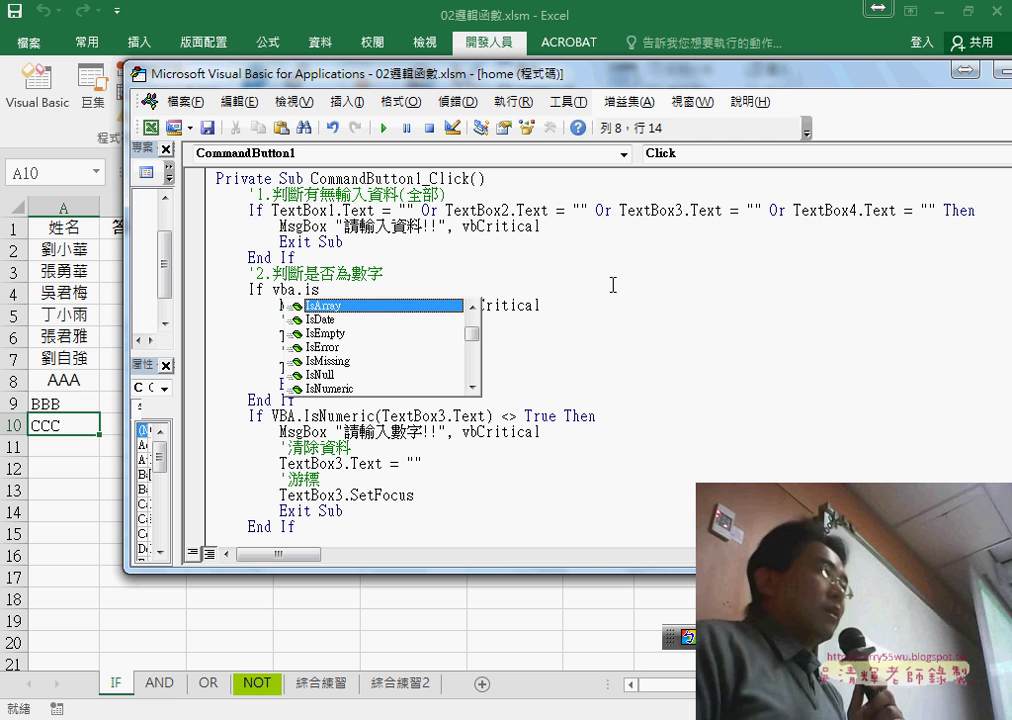
Complete 'vba.is' to vba.IsNumeric from the IntelliSense suggestions
key(Down)
key(Down)
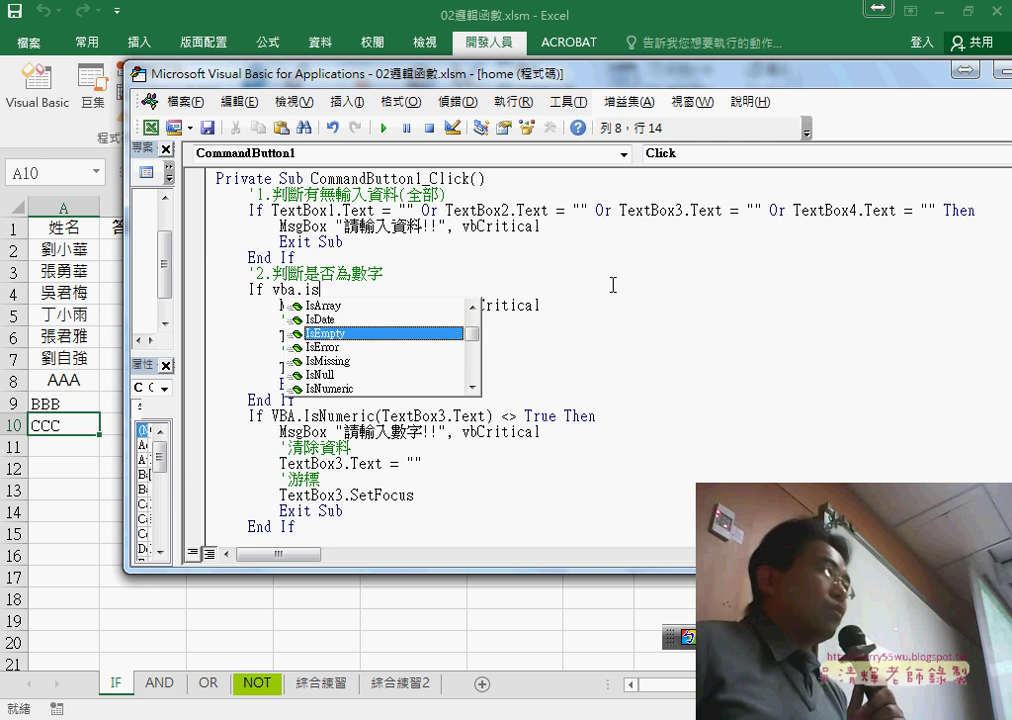
key(Down)
key(Down)
key(Down)
key(Down)
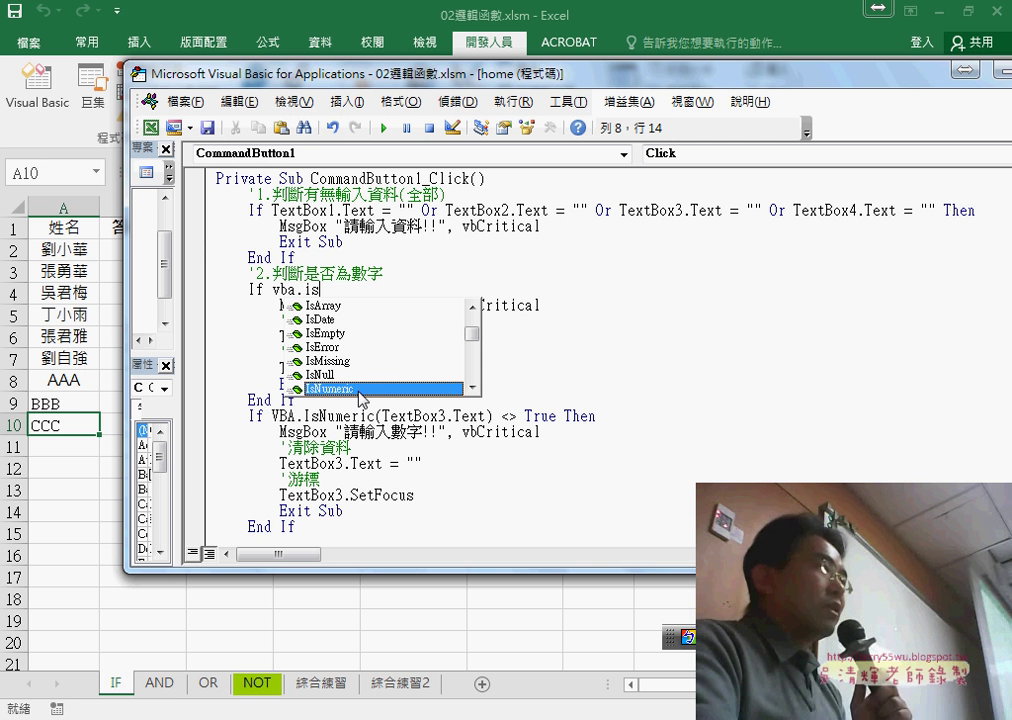
double_click(359, 390)
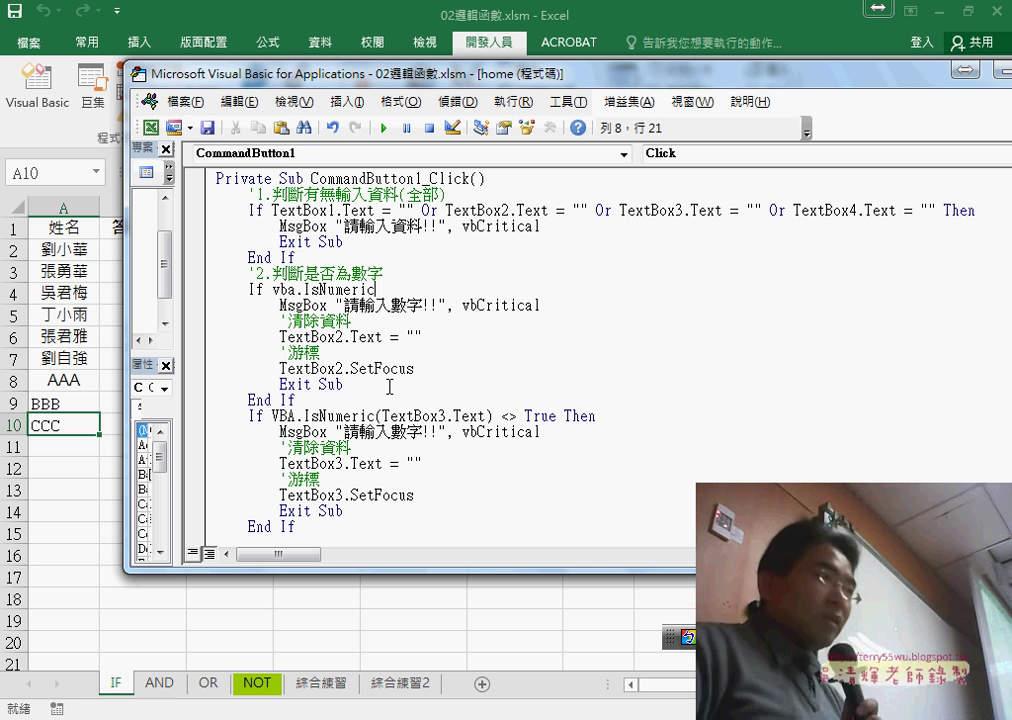
Finish the line with (TextBox2.Text) <> True Then and let it auto-format
text((textbox)
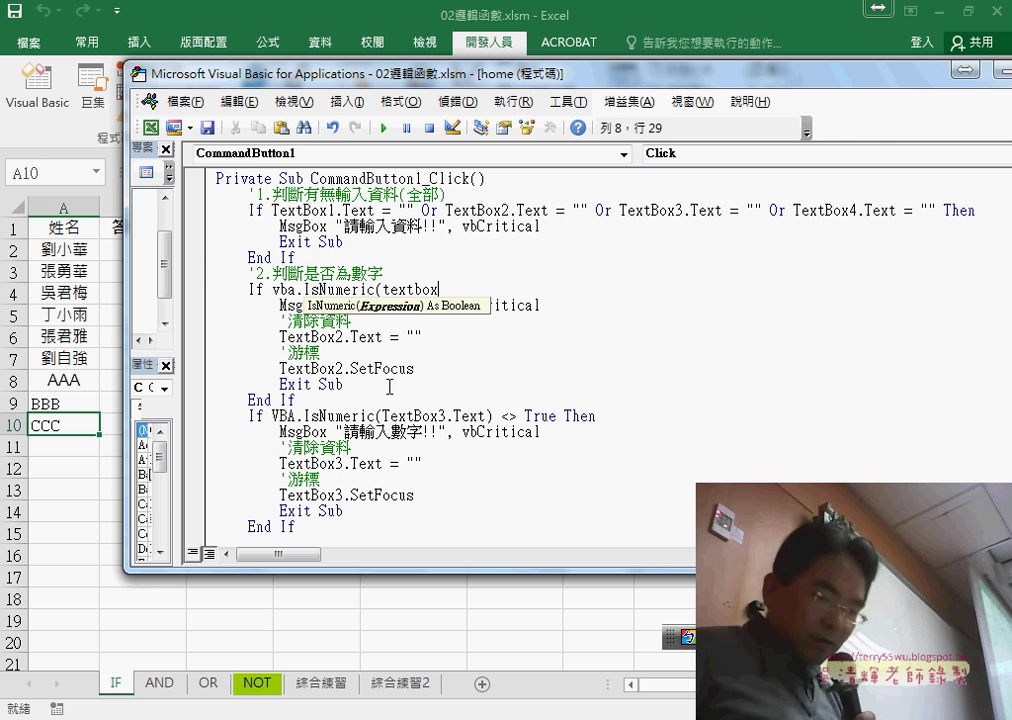
text(2.)
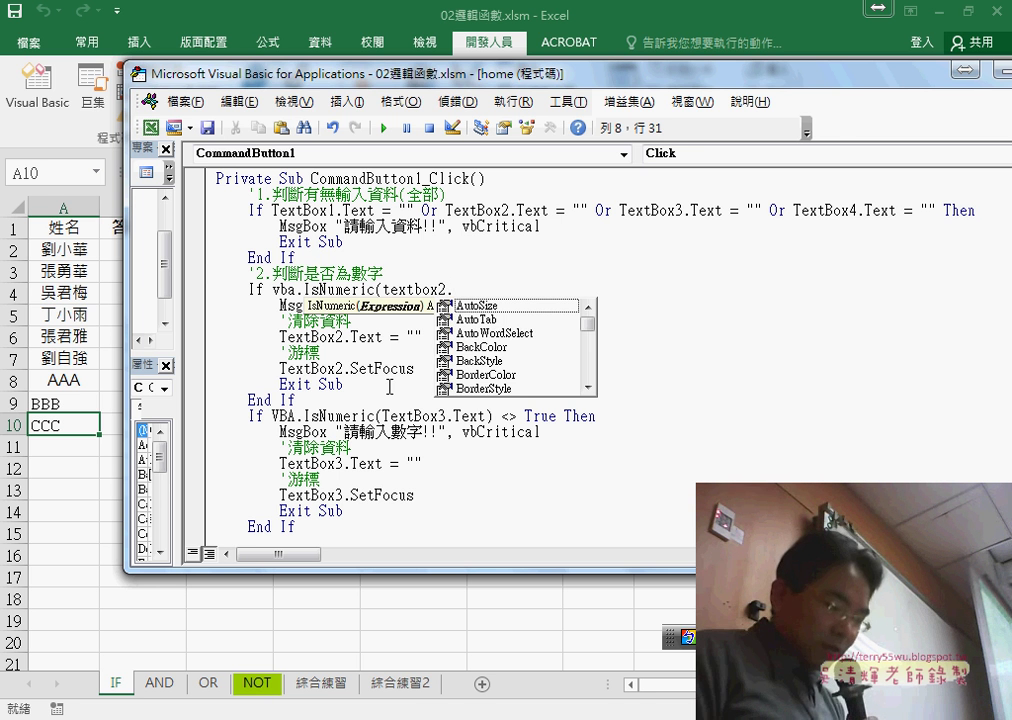
text(text)
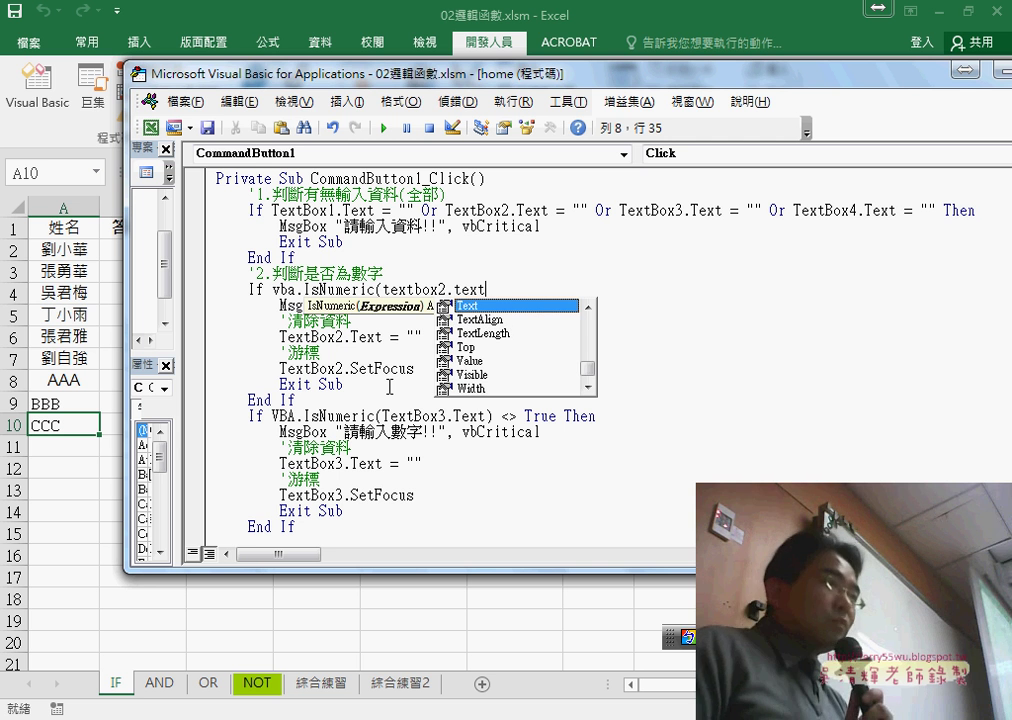
text())
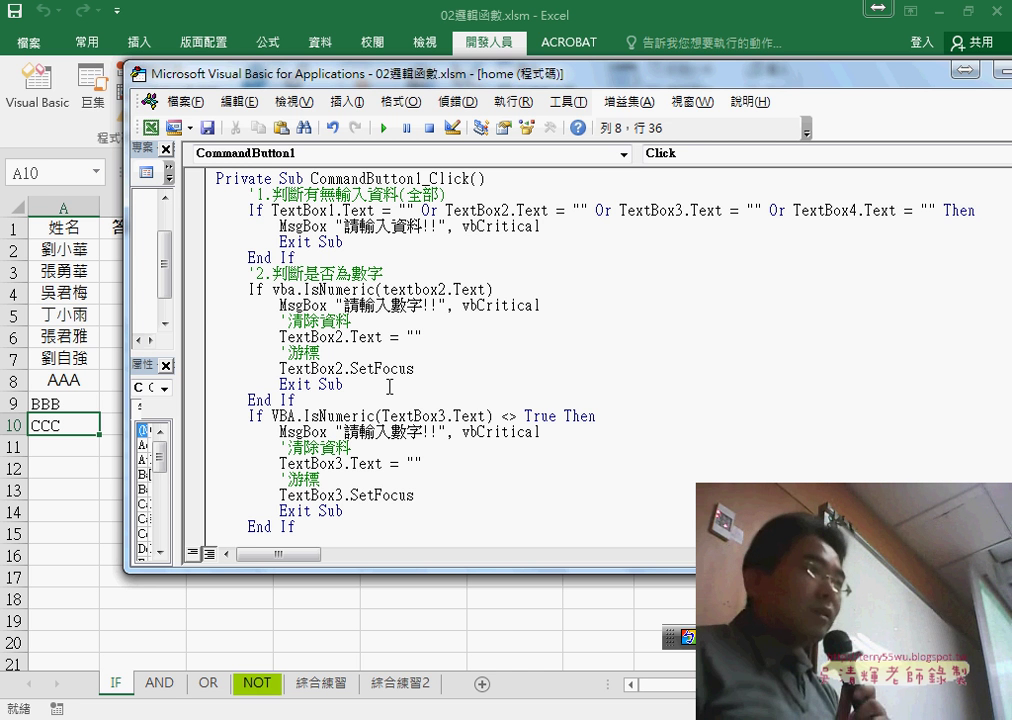
text(=)
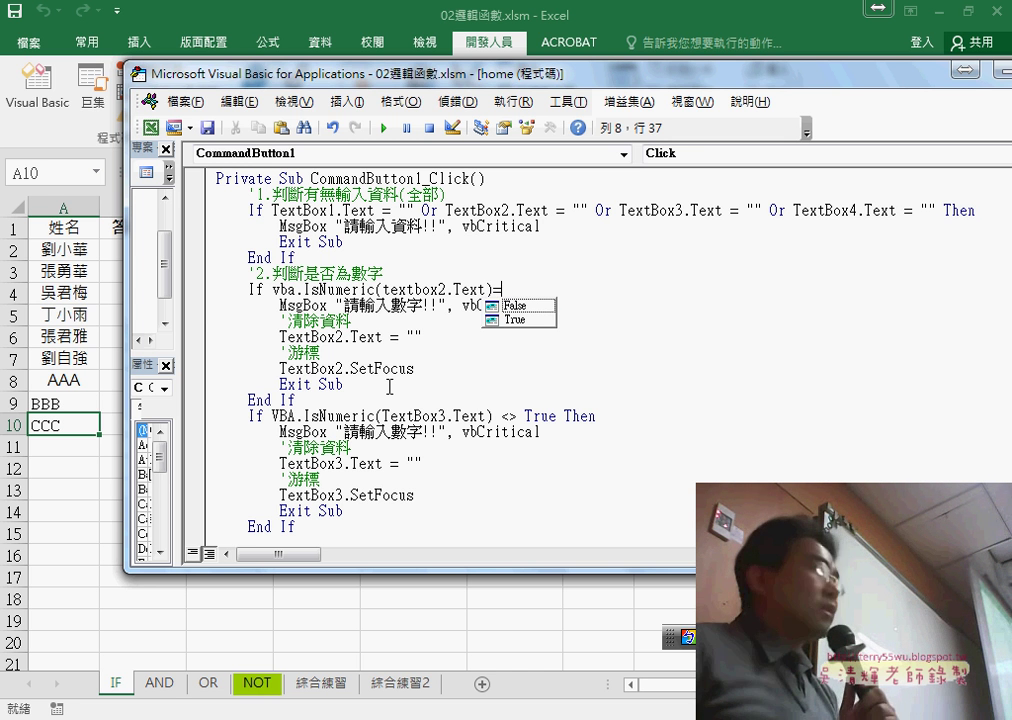
key(Down)
key(BackSpace)
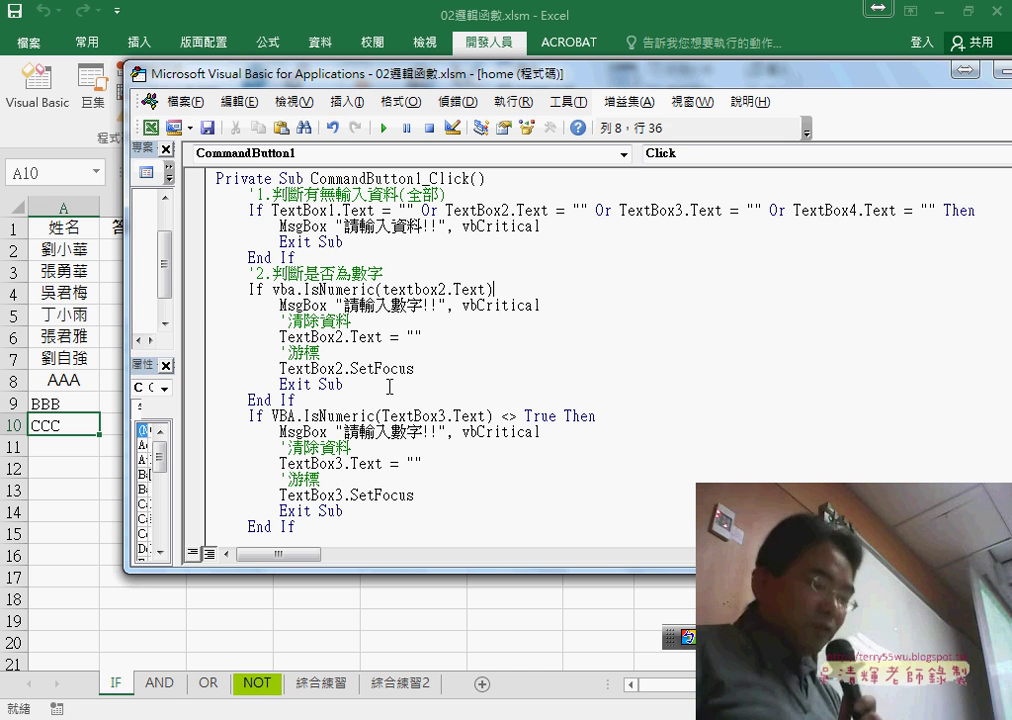
text(<>)
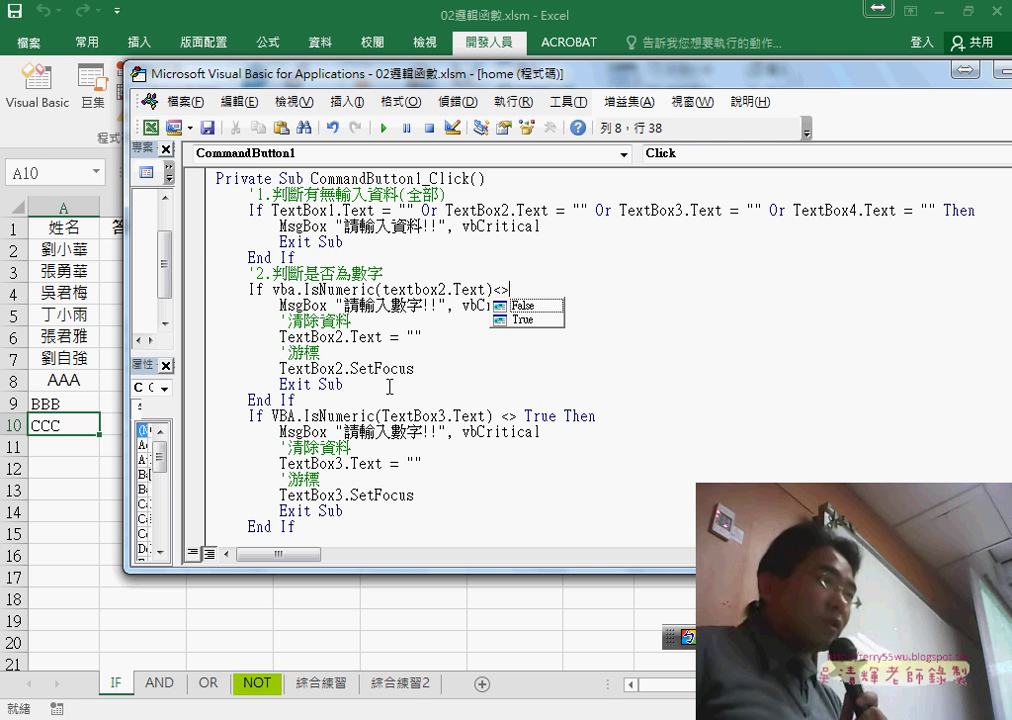
key(Down)
key(space)
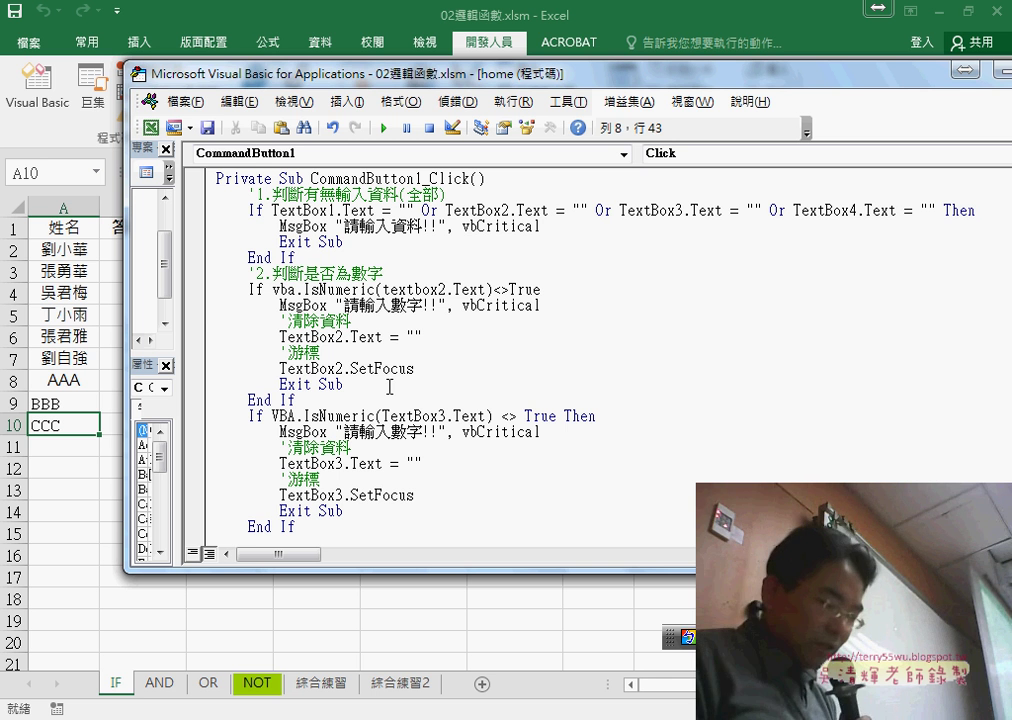
text(then)
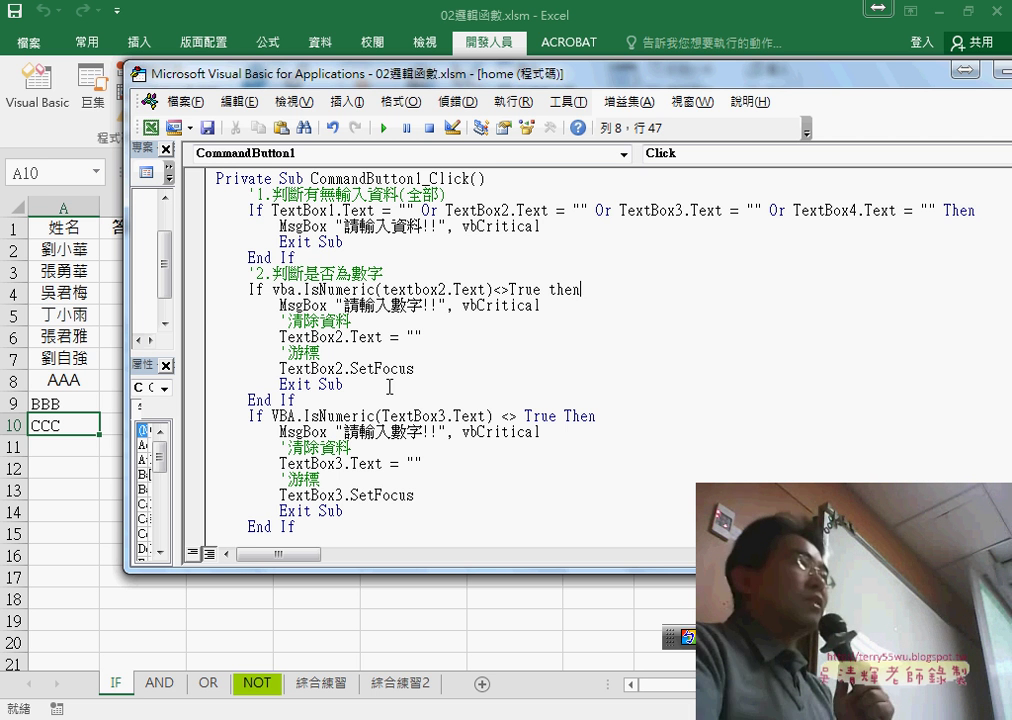
click(484, 414)
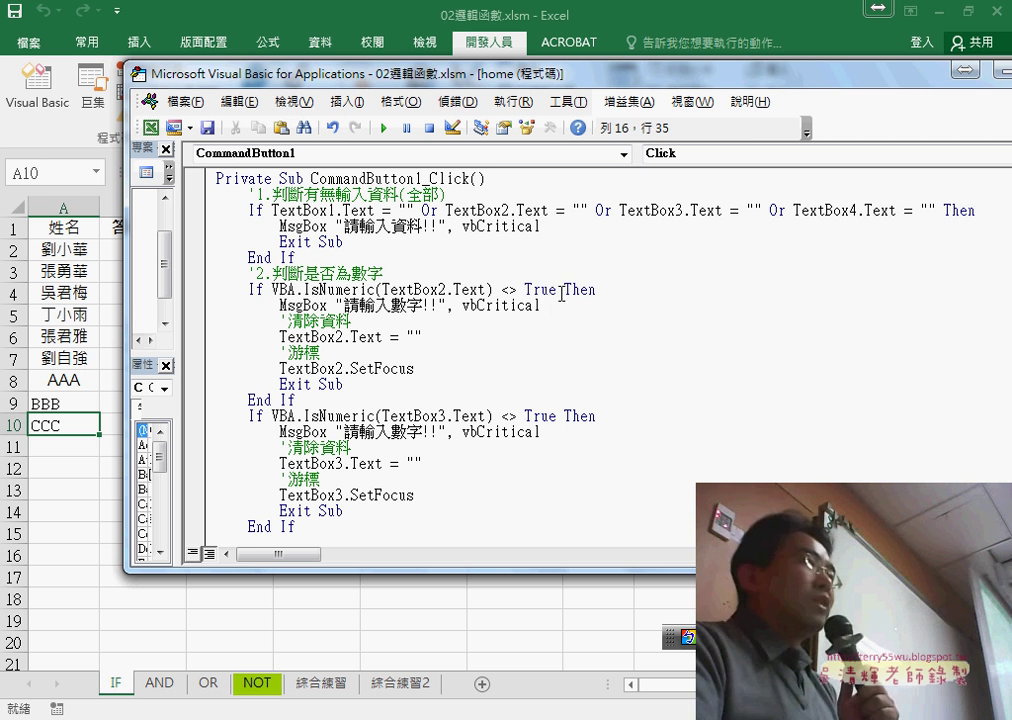
drag(560, 291, 519, 291)
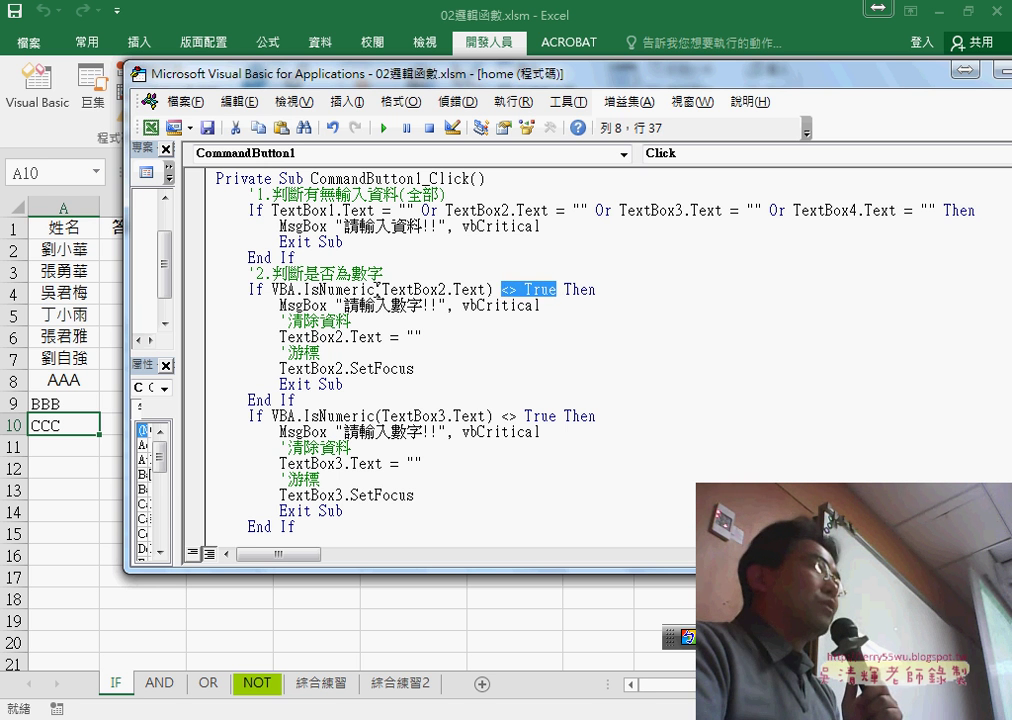
drag(382, 289, 483, 291)
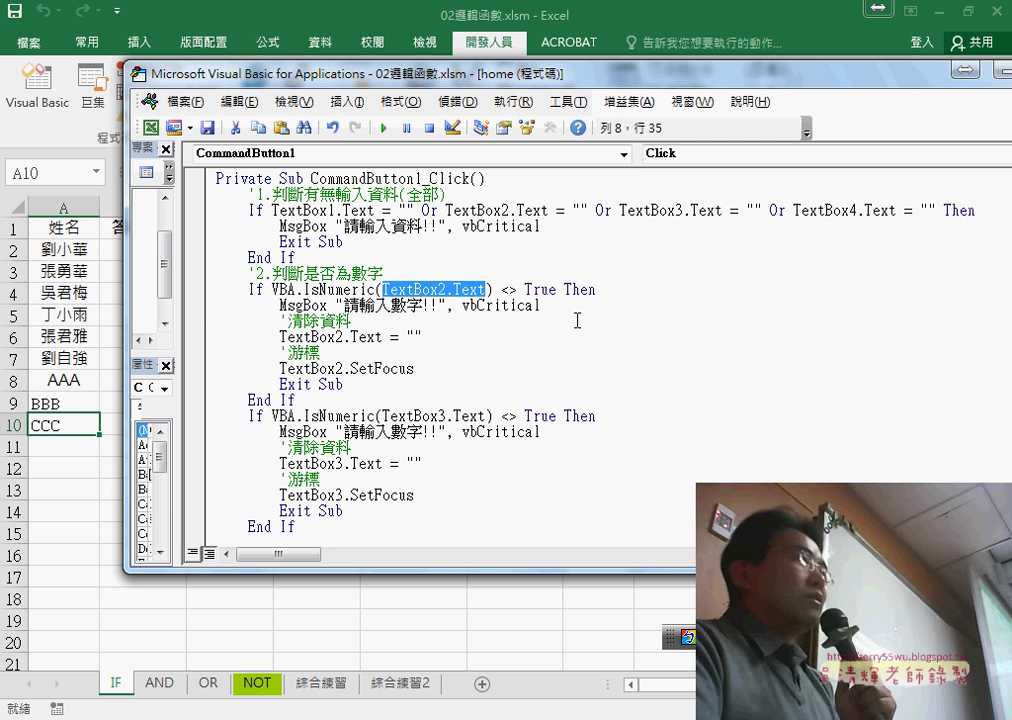
drag(281, 306, 545, 310)
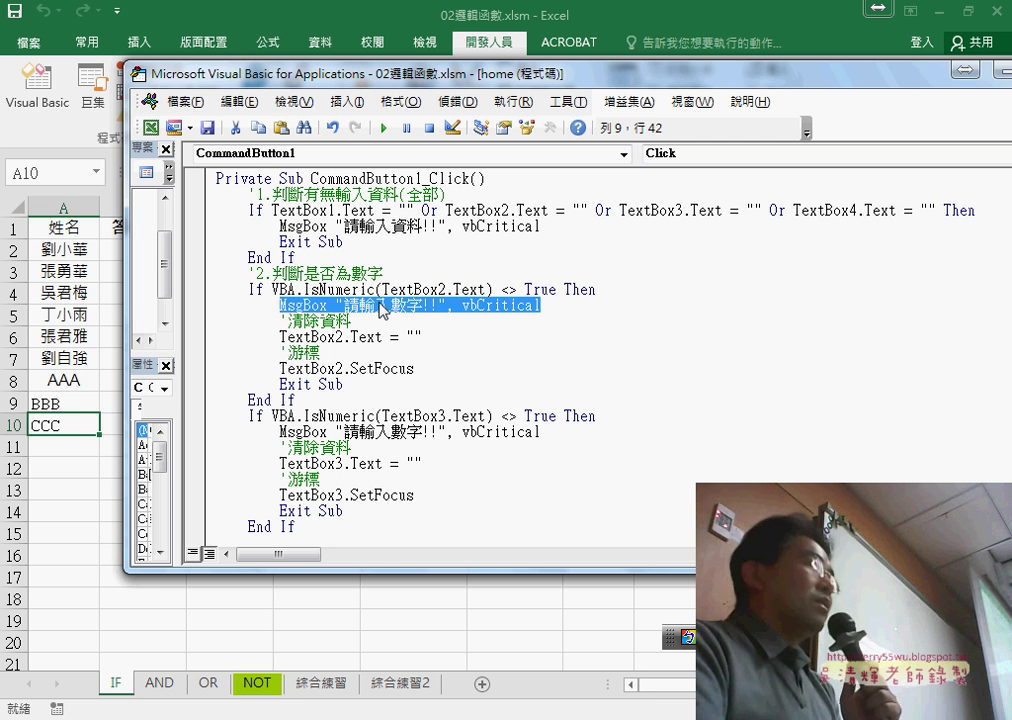
drag(418, 337, 296, 337)
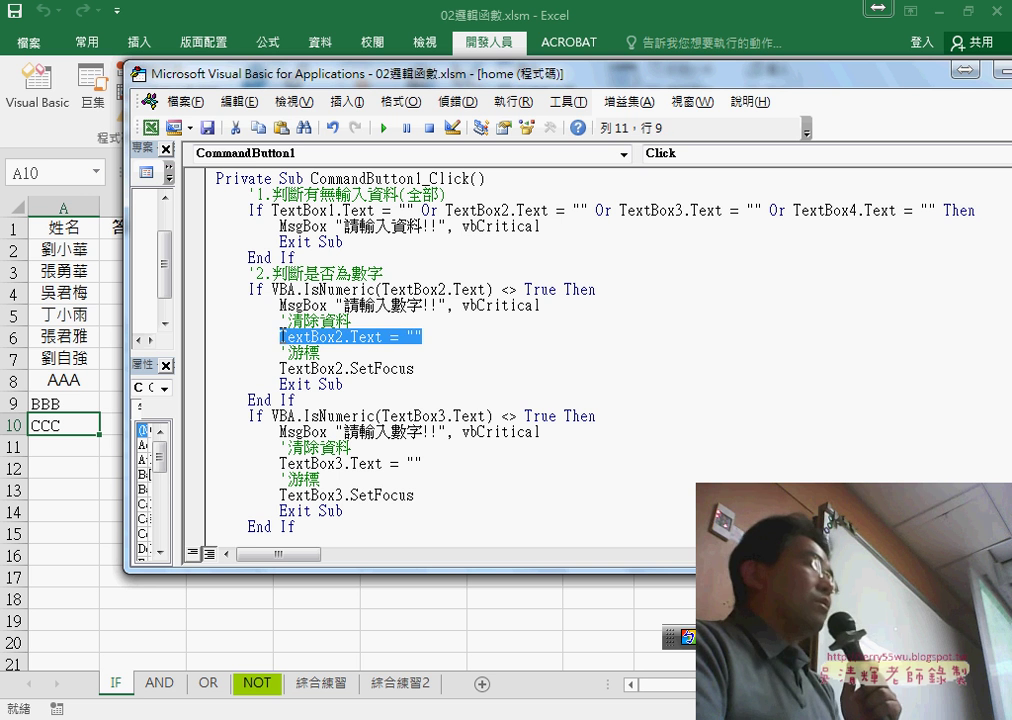
drag(414, 368, 281, 368)
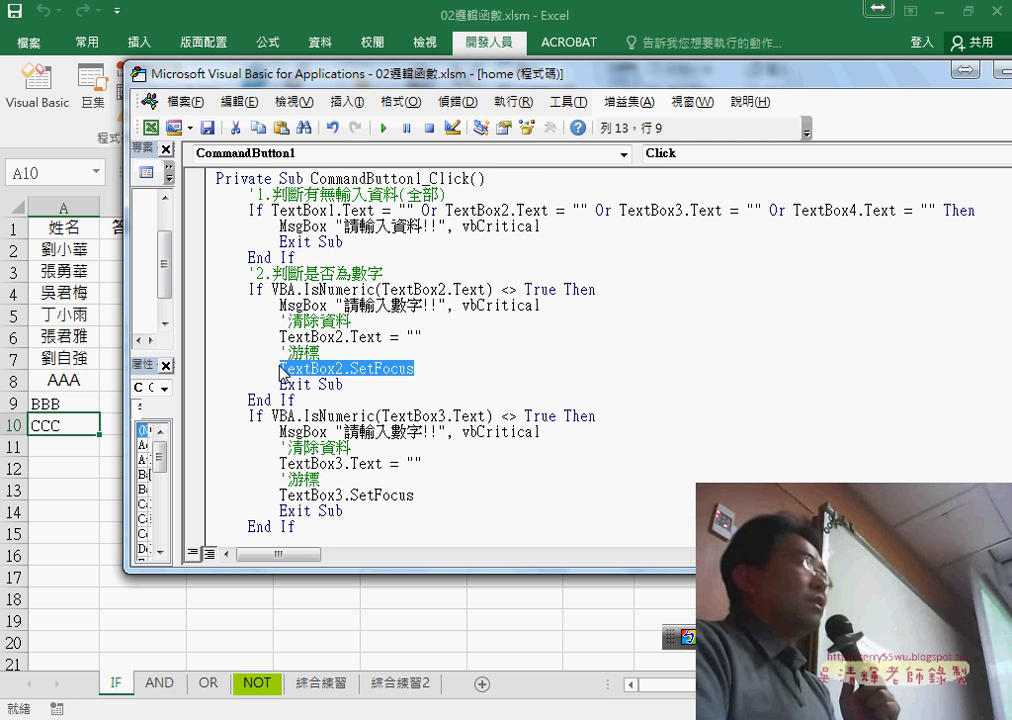
scroll(290, 366, down, 1)
drag(296, 352, 195, 256)
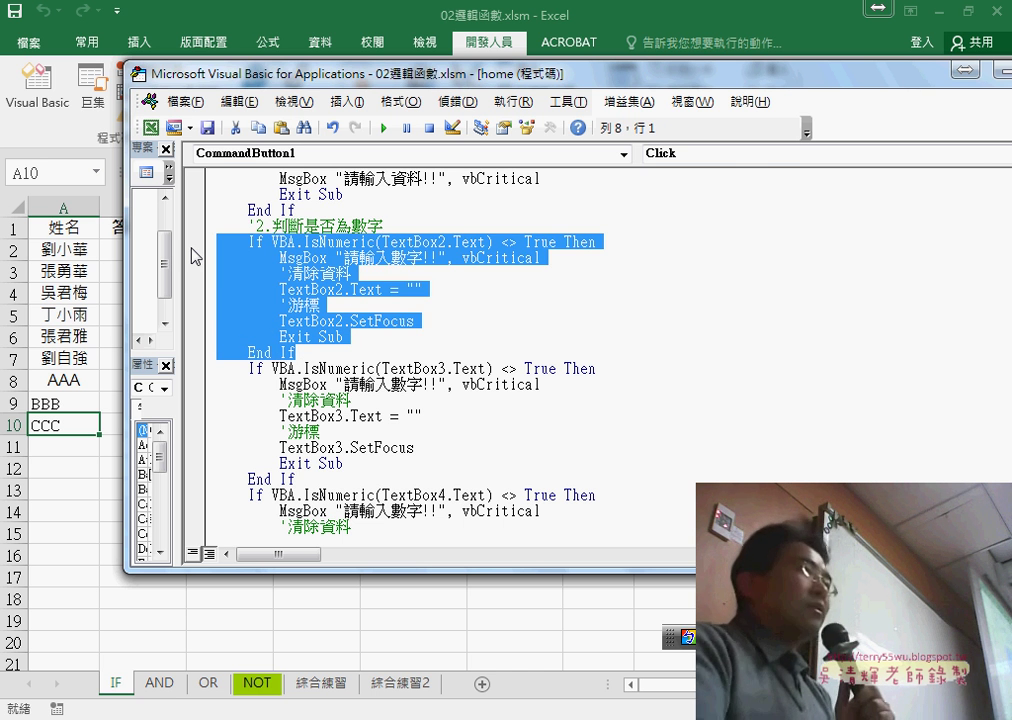
scroll(268, 256, down, 2)
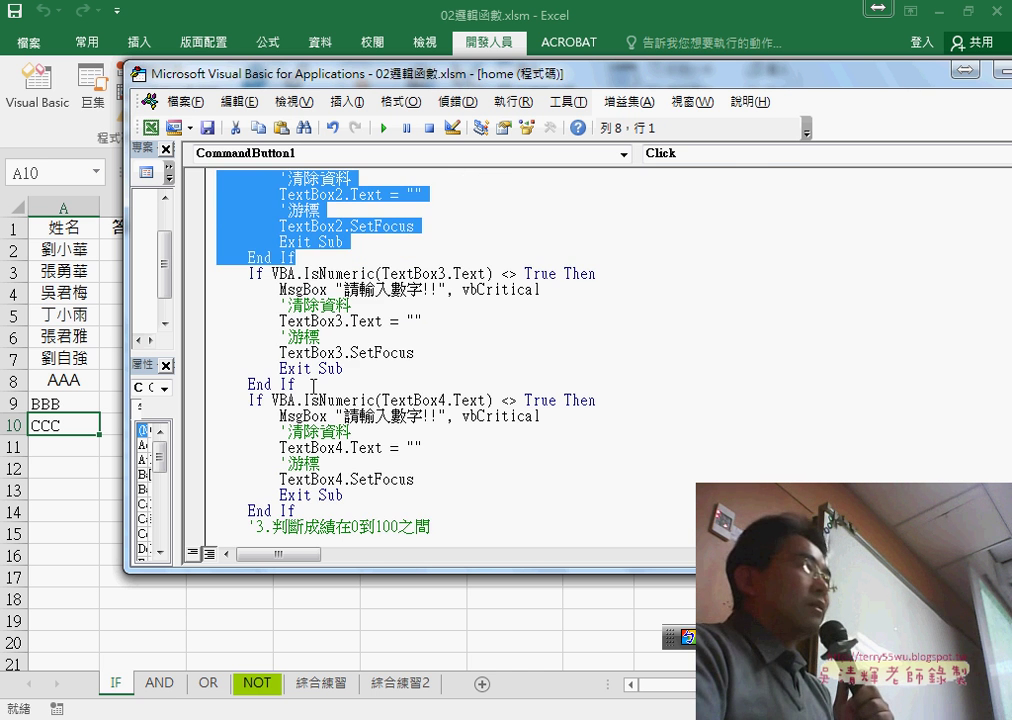
drag(313, 385, 180, 267)
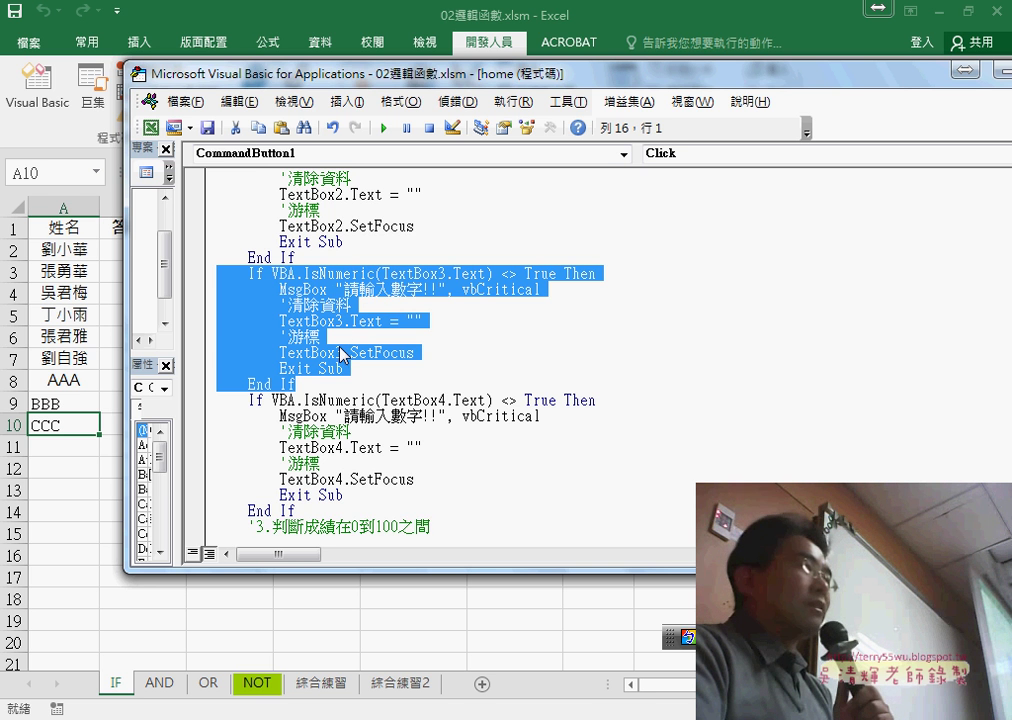
scroll(341, 355, down, 1)
scroll(341, 355, down, 1)
mouse_move(295, 415)
mouse_down()
mouse_move(201, 322)
mouse_move(201, 306)
mouse_up()
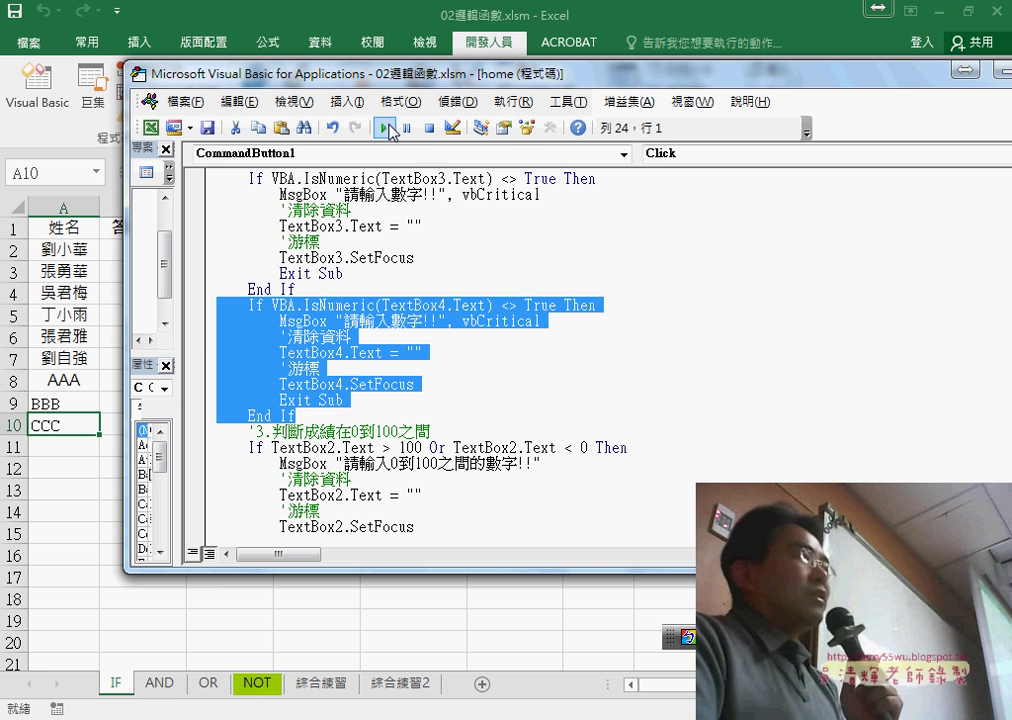
Run the form with DDD, 120, 100, 50, submit, and dismiss the 0-to-100 warning
click(383, 128)
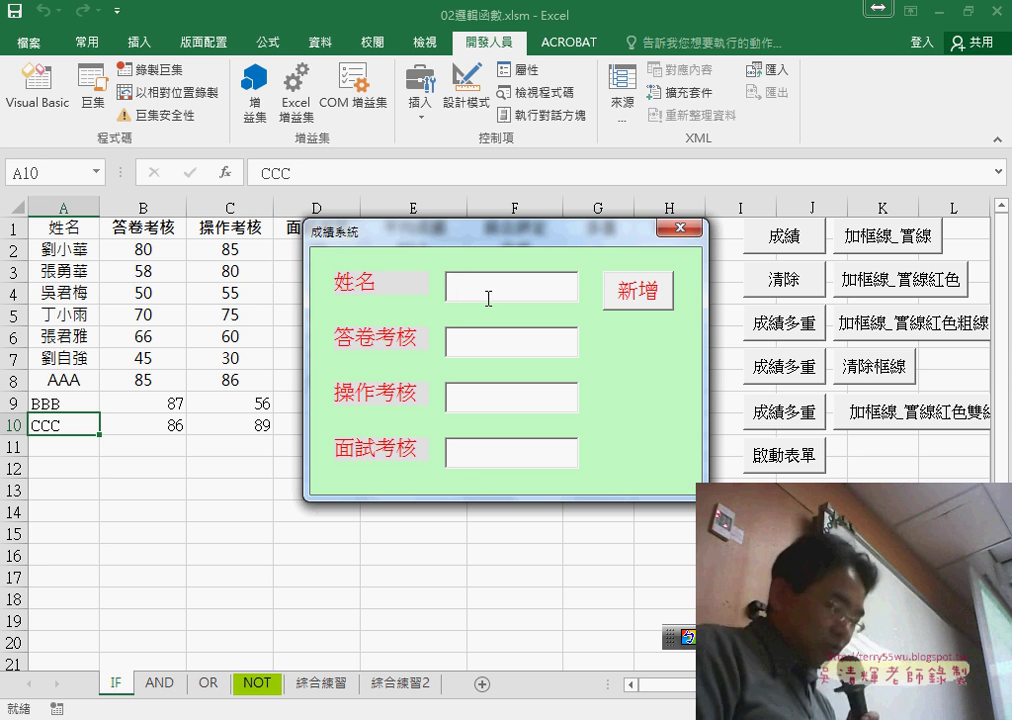
text(DDD)
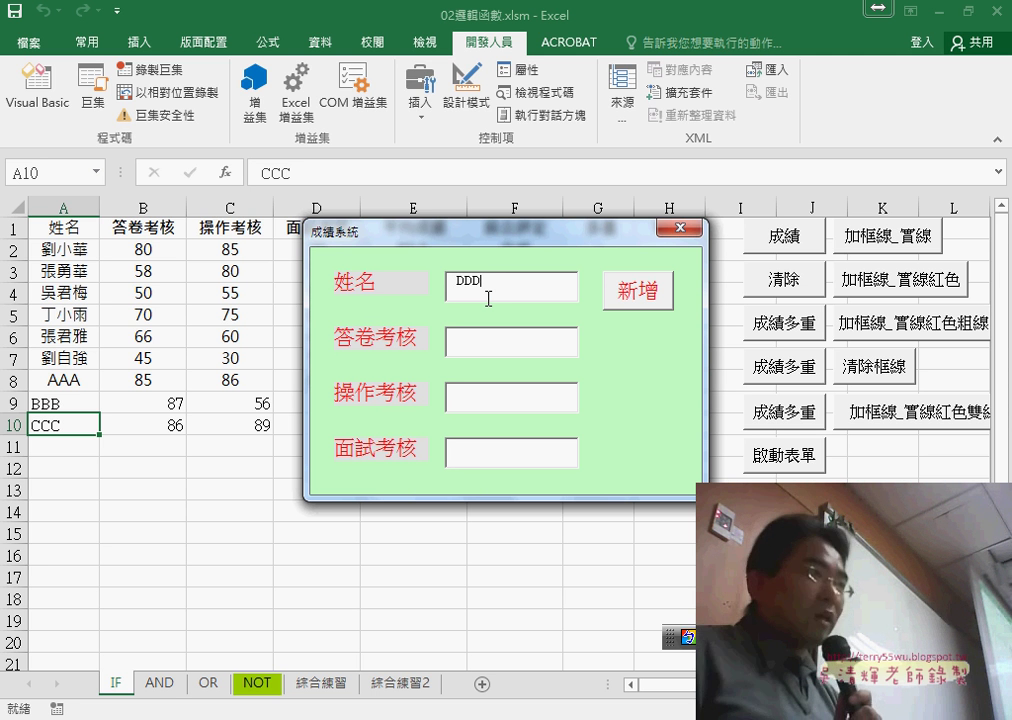
key(Tab)
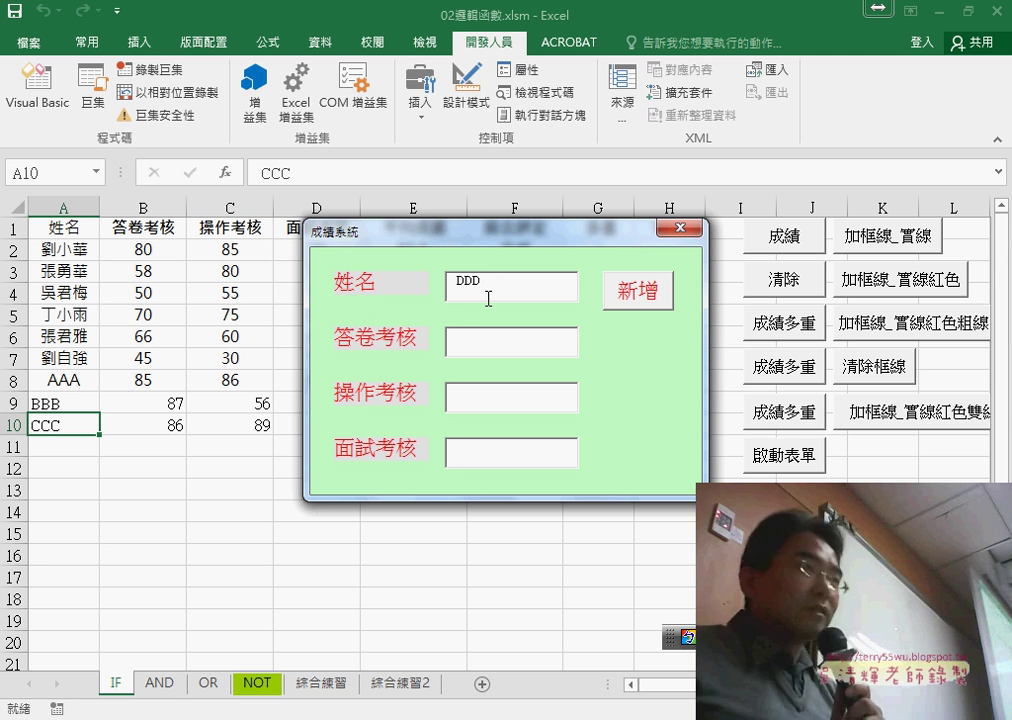
text(120)
key(Tab)
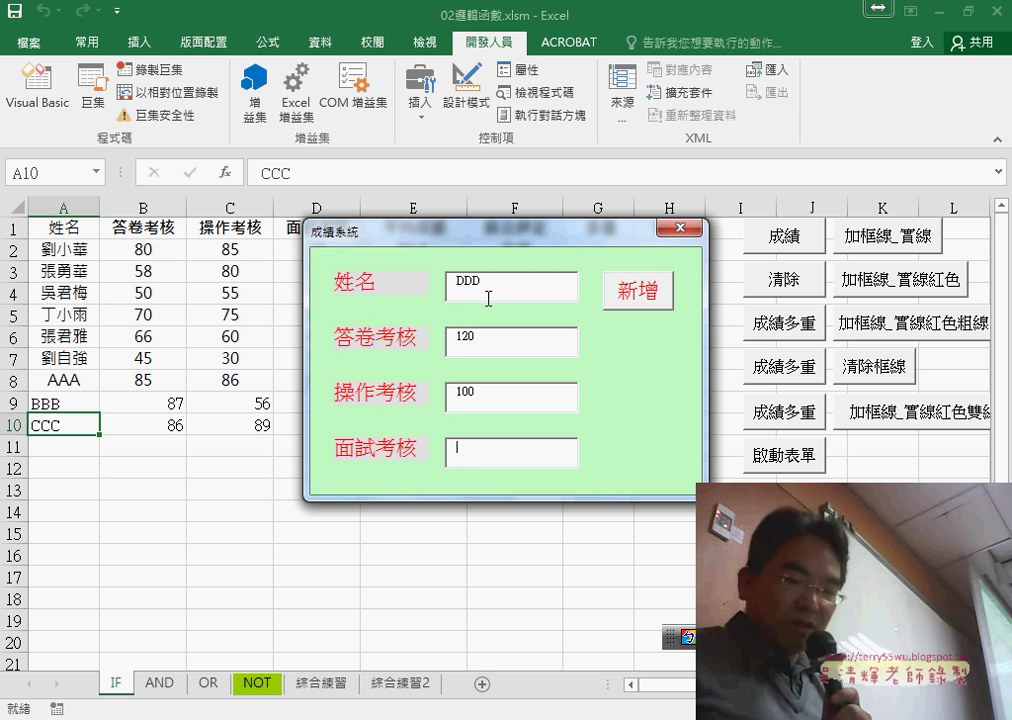
key(Tab)
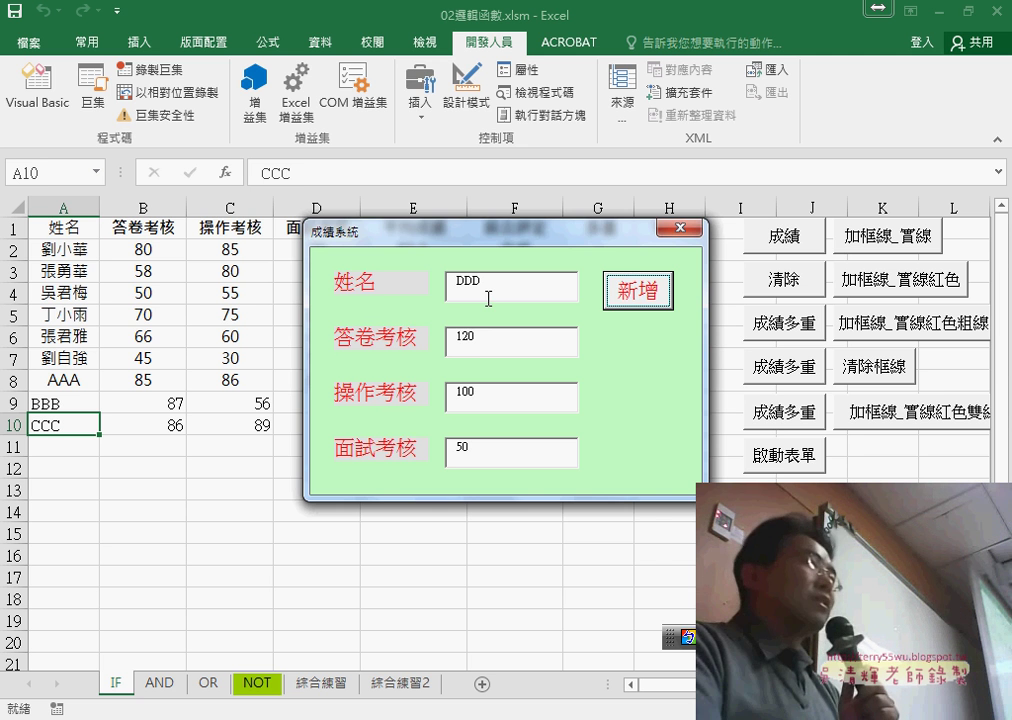
click(618, 295)
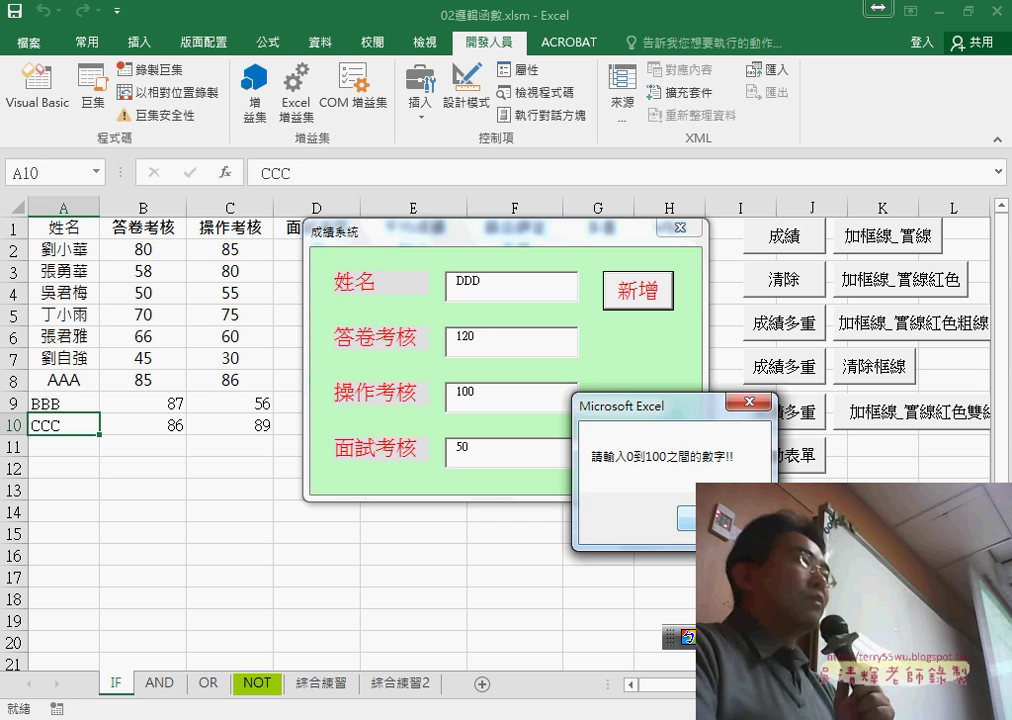
click(712, 518)
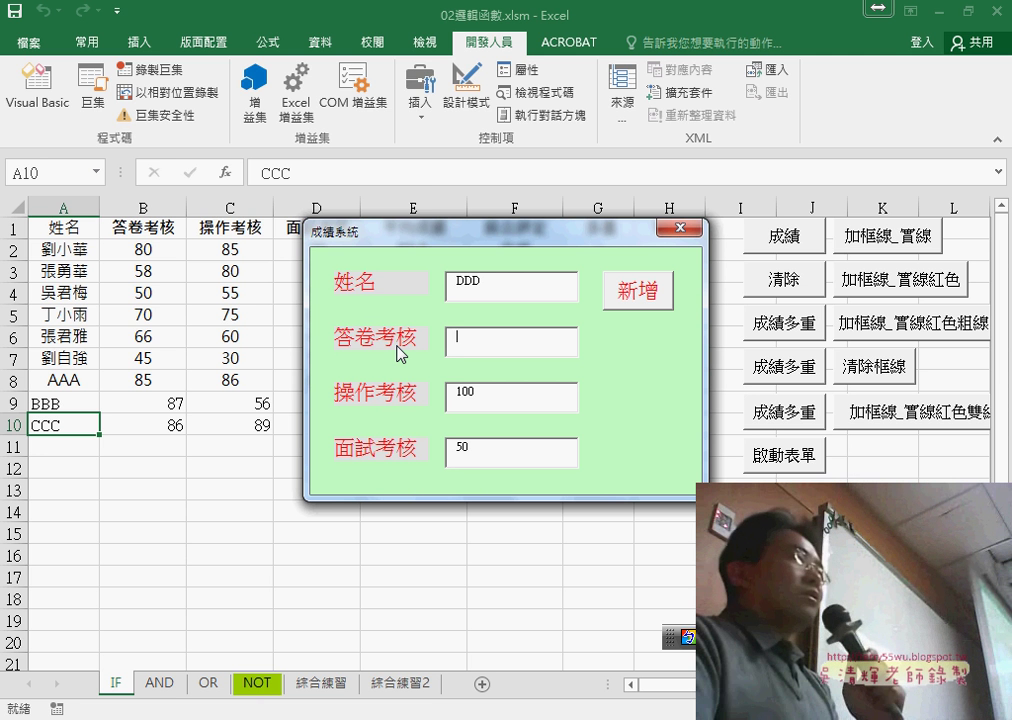
Open the 新增 click code and copy the TextBox2 IsNumeric check block
click(680, 227)
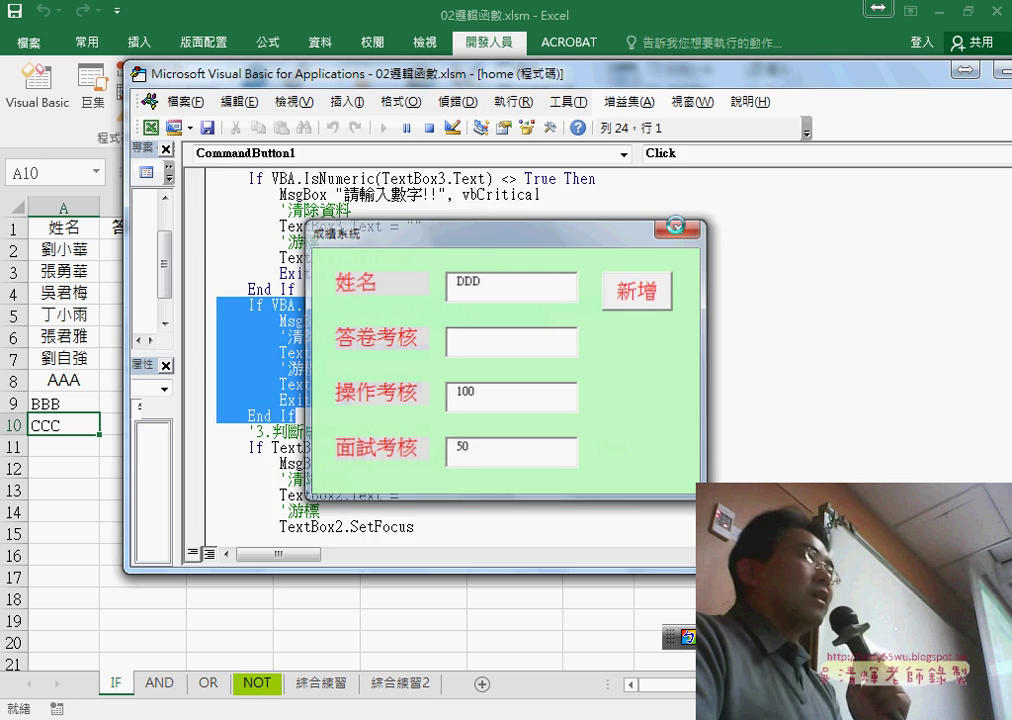
double_click(524, 222)
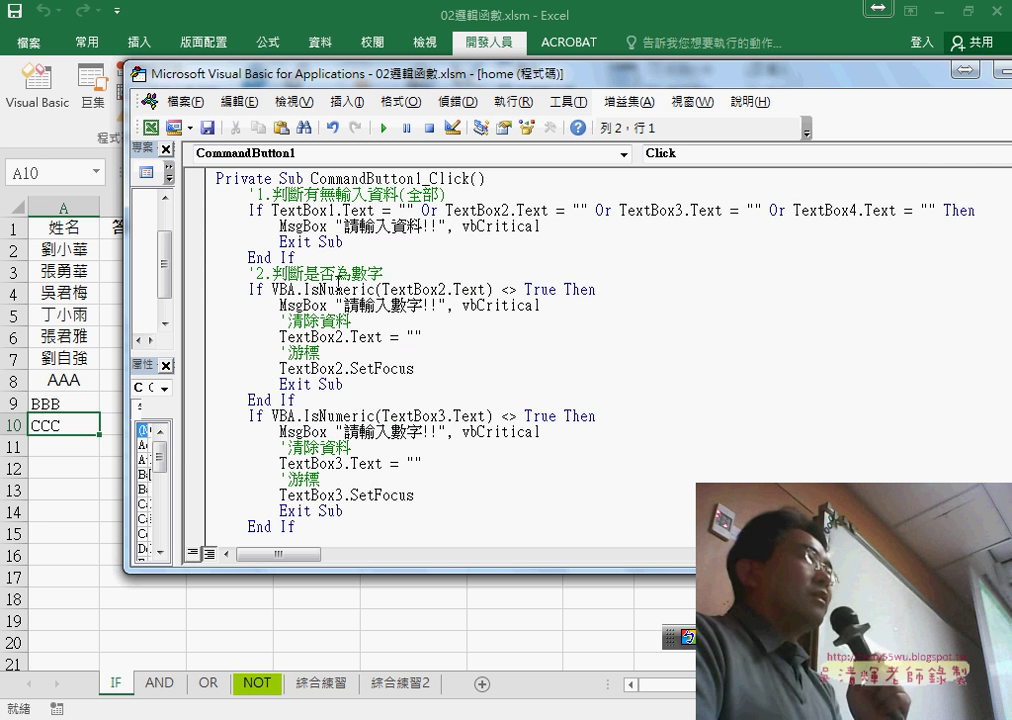
drag(333, 402, 216, 290)
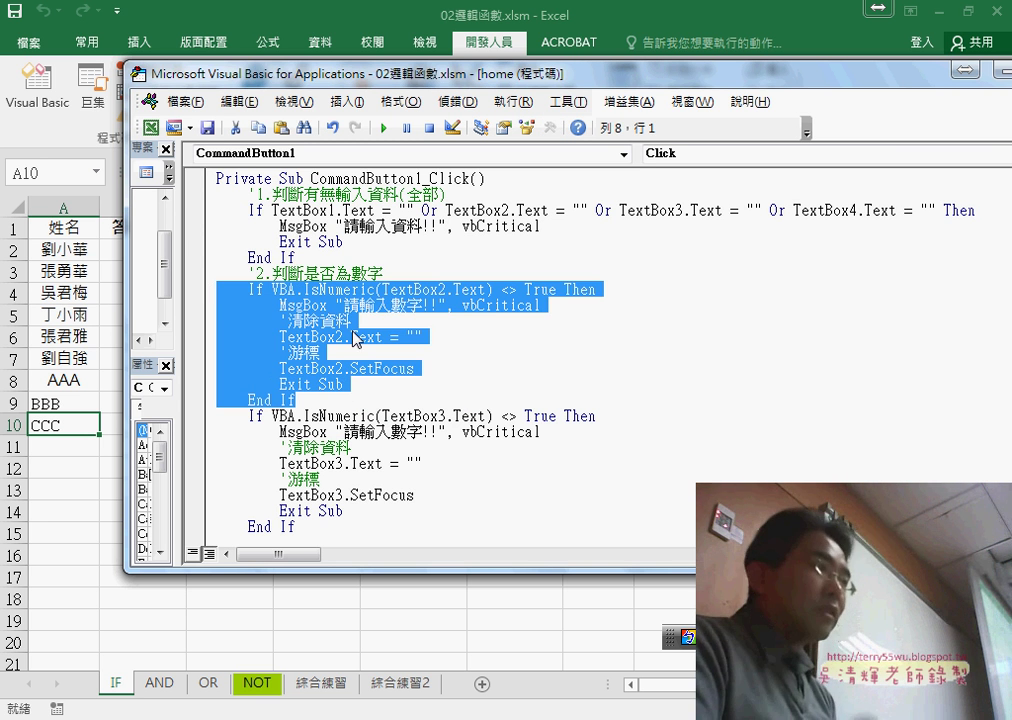
Paste it over the TextBox2 range-check block and delete 'VBA.IsNumeric(' from its condition
scroll(521, 416, down, 3)
scroll(521, 416, down, 4)
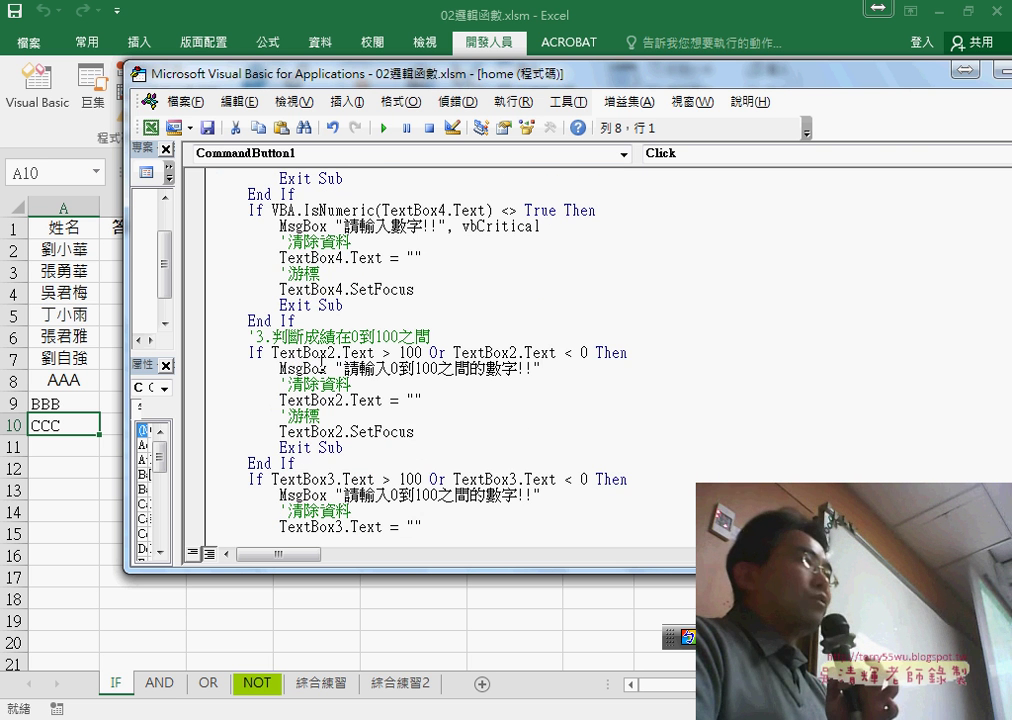
drag(321, 463, 187, 351)
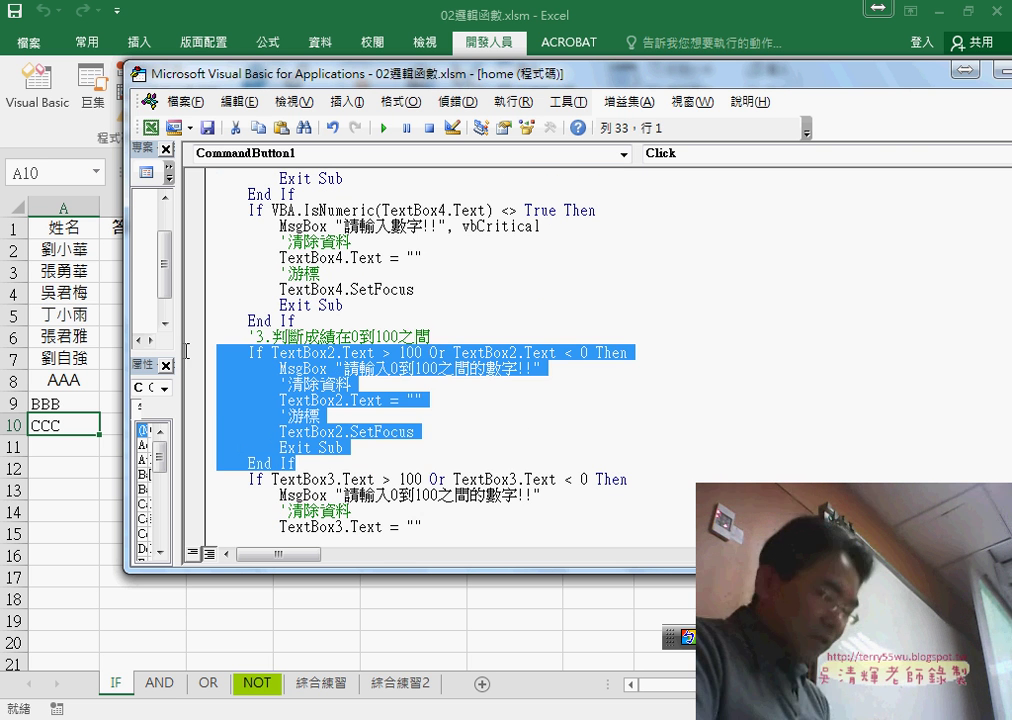
text(If VBA.IsNumeric(TextBox2.Text) <> True Then         MsgBox "請輸入數字!!", vbCritical         '清除資料         TextBox2.Text = ""         '游標         TextBox2.SetFocus         Exit Sub     End If)
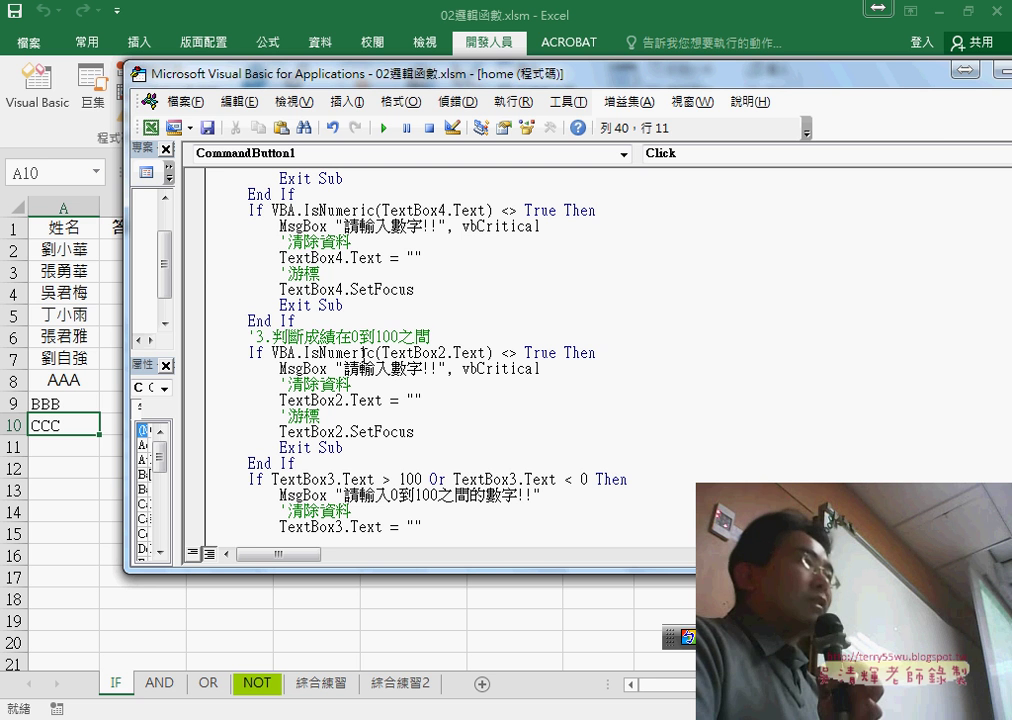
drag(381, 352, 272, 352)
key(Delete)
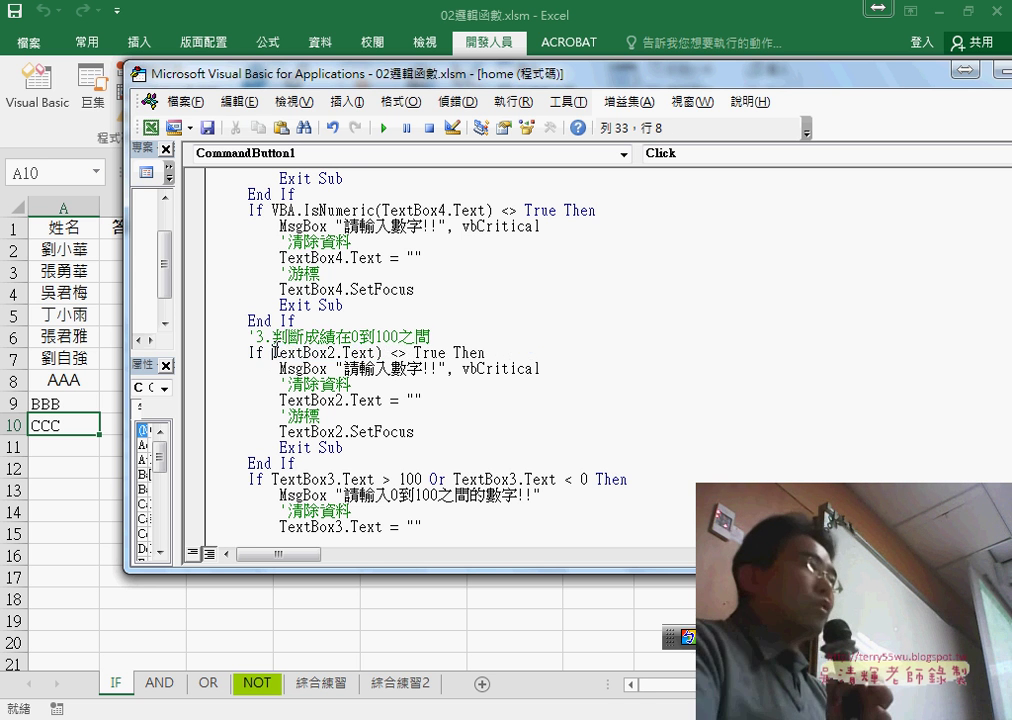
Rewrite the condition as If TextBox2.Text > 100 Or TextBox2.Text < 0 Then
drag(376, 352, 447, 353)
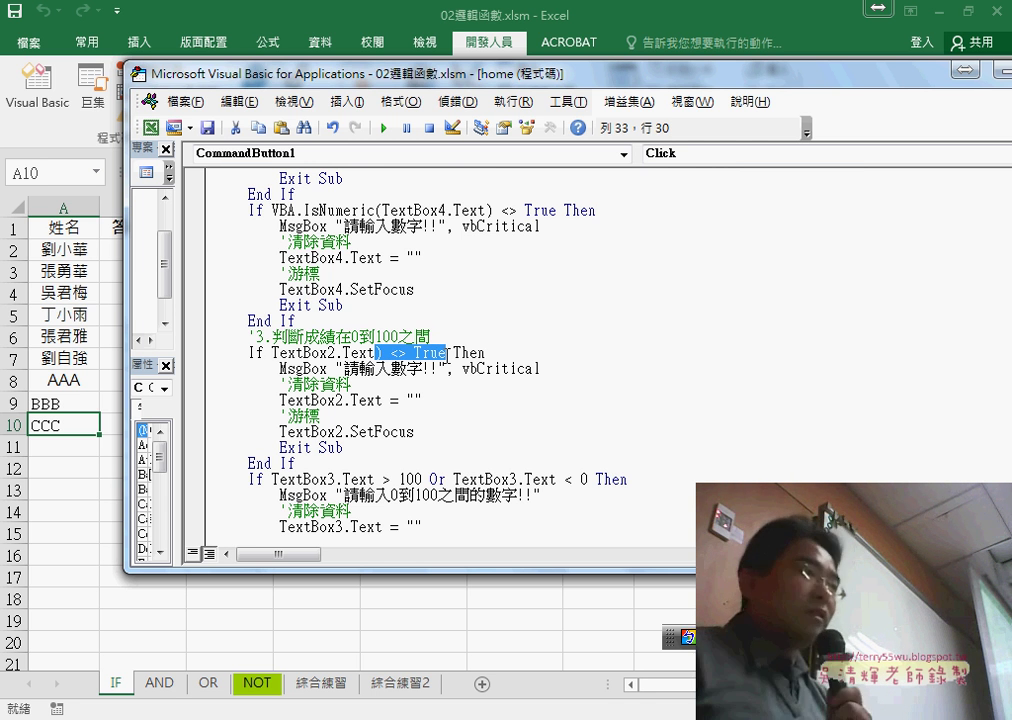
text(>)
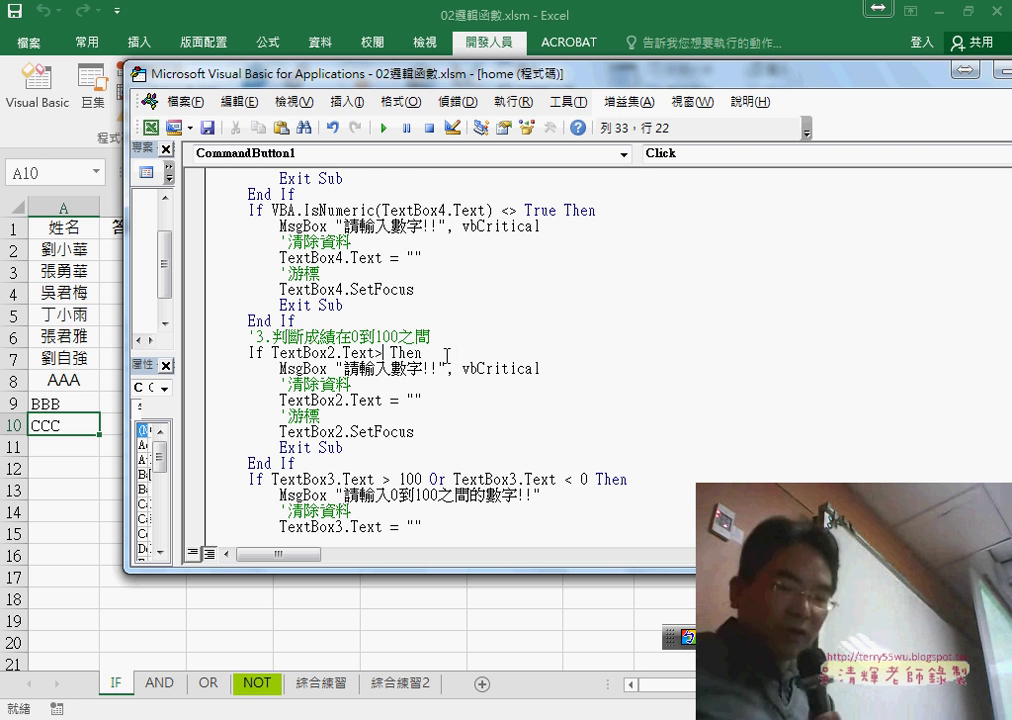
text(100)
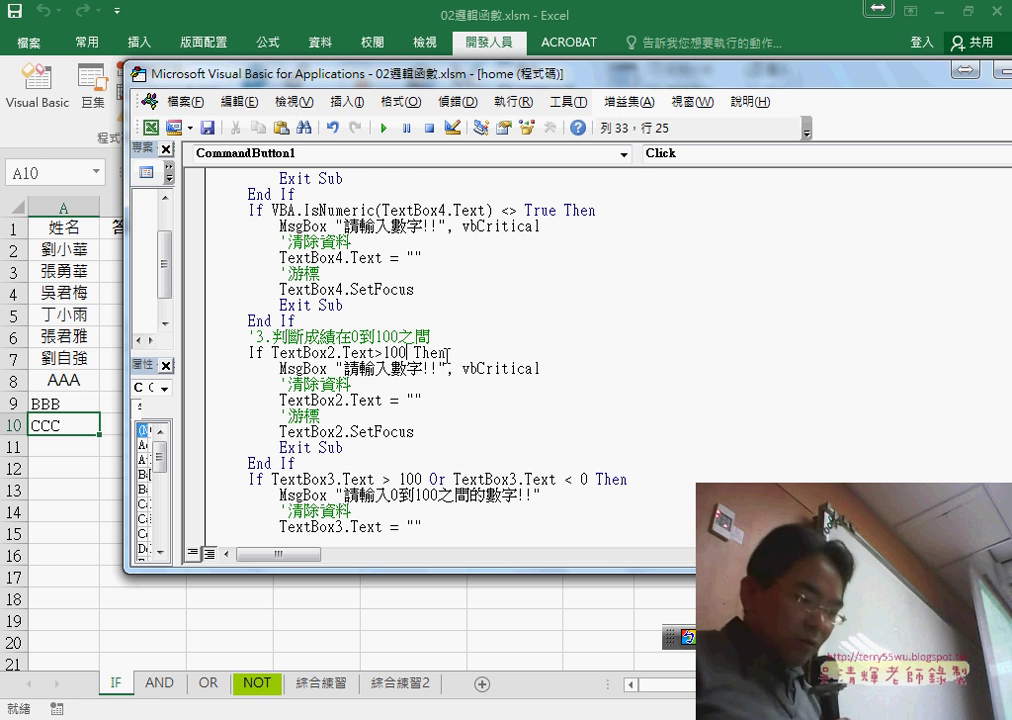
text( or)
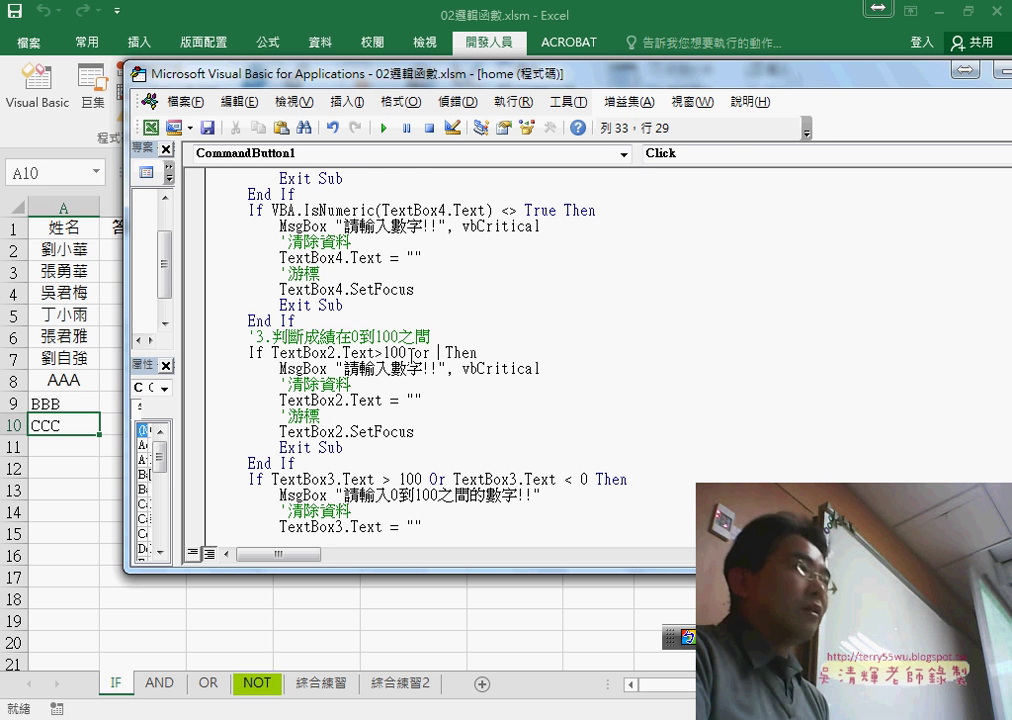
mouse_move(375, 352)
mouse_down()
mouse_move(272, 352)
mouse_move(441, 355)
mouse_up()
text(TextBox2.Text)
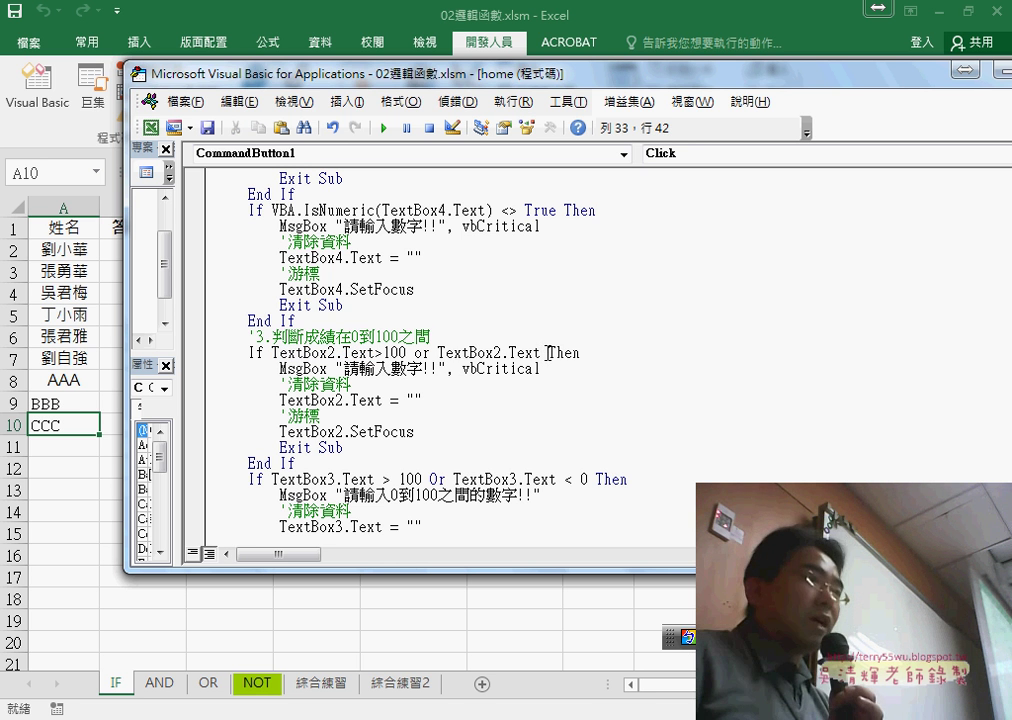
text(<0)
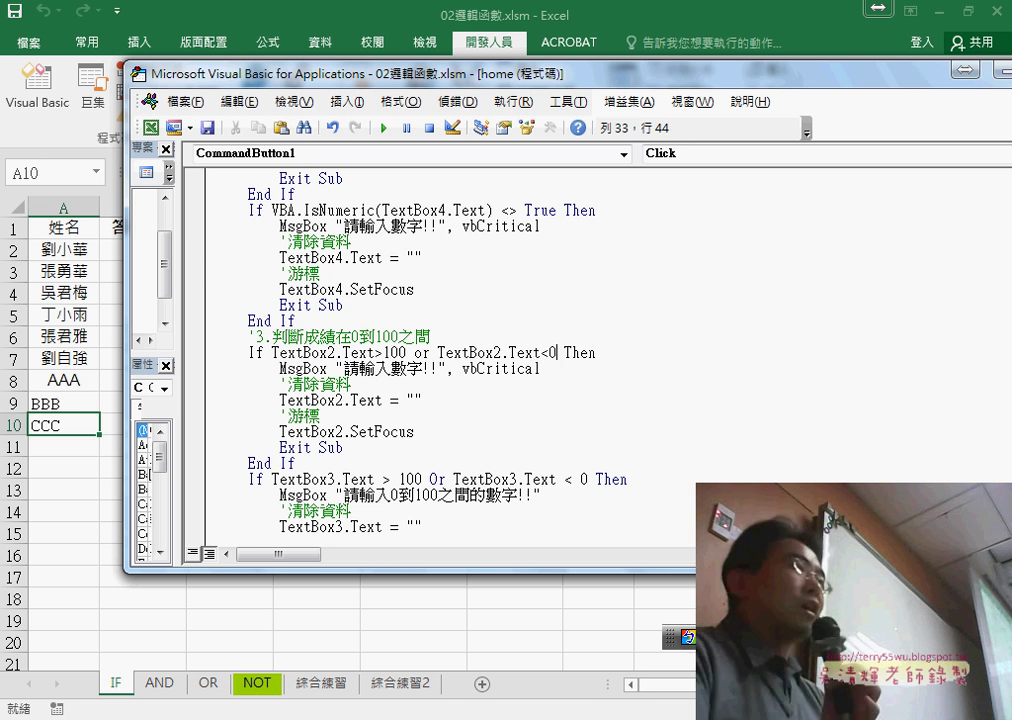
click(548, 399)
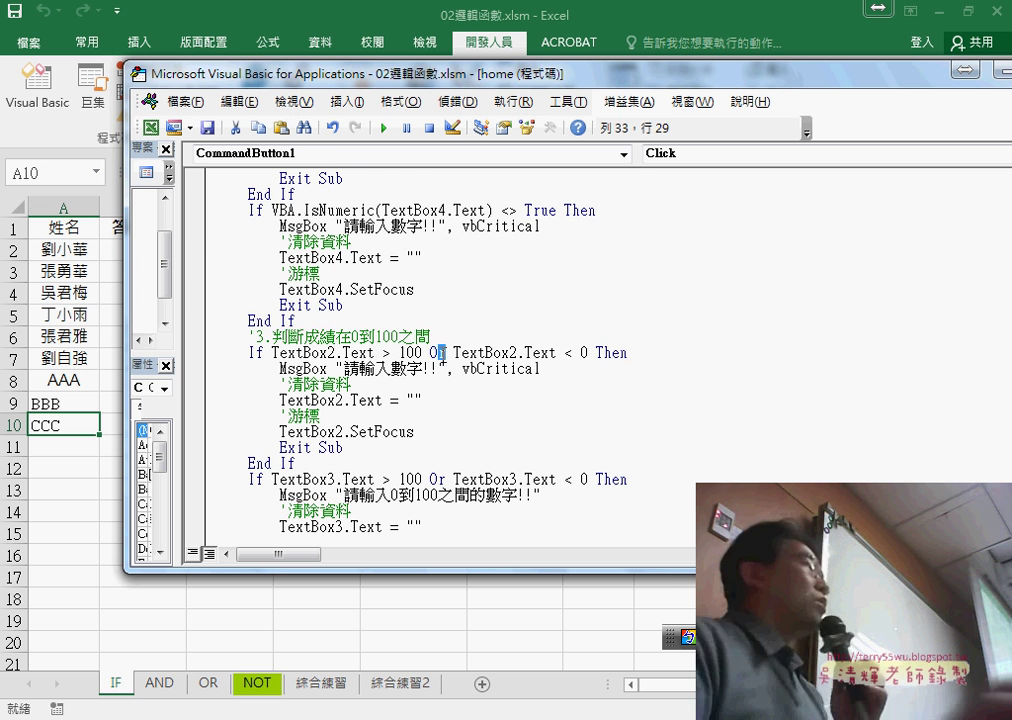
Review the Or condition and select the old 請輸入數字!! warning text
double_click(438, 353)
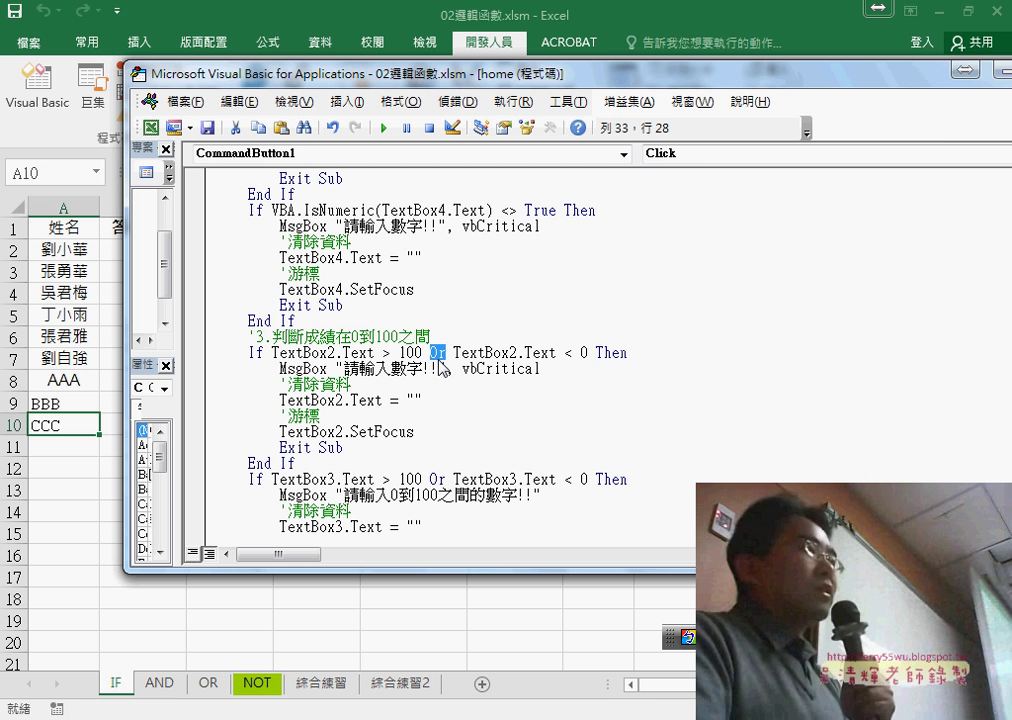
drag(453, 352, 588, 353)
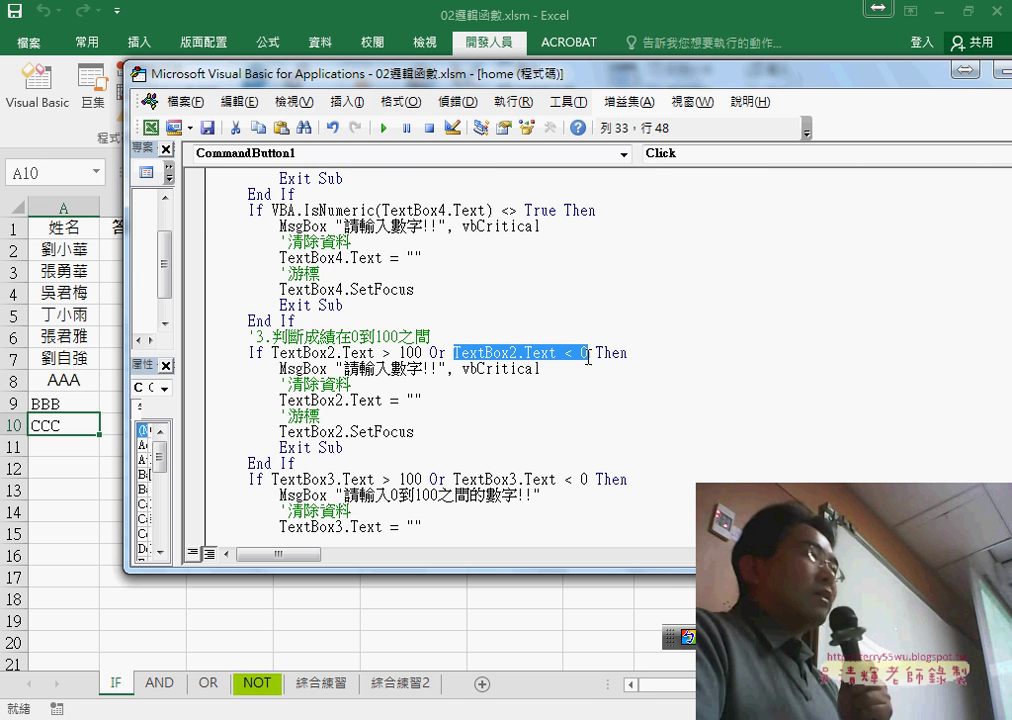
click(495, 447)
drag(343, 368, 438, 368)
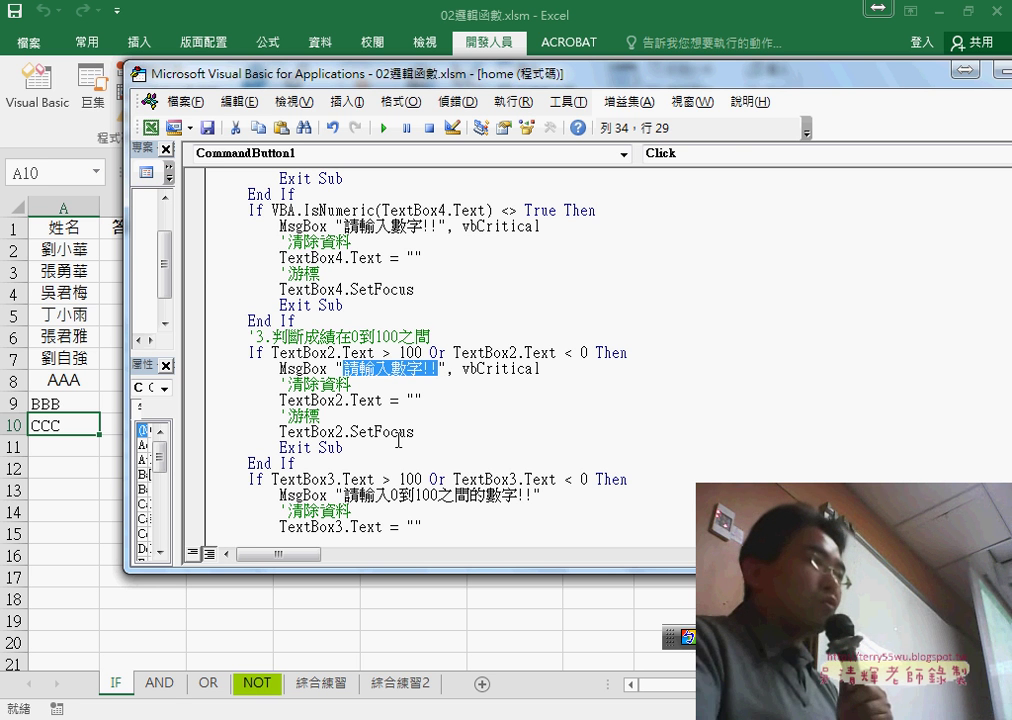
Replace the TextBox2 warning with 請輸入0到100之間的數字!! copied from the TextBox3 block
key(Delete)
drag(343, 495, 535, 495)
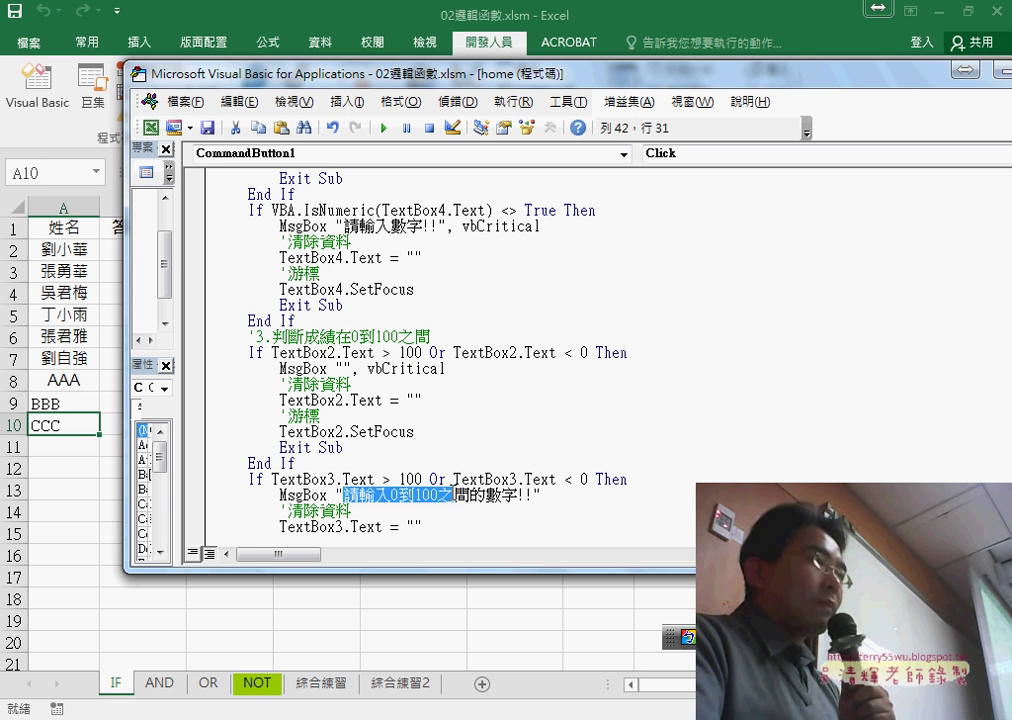
click(343, 368)
text(請輸入0到100之間的數字!!)
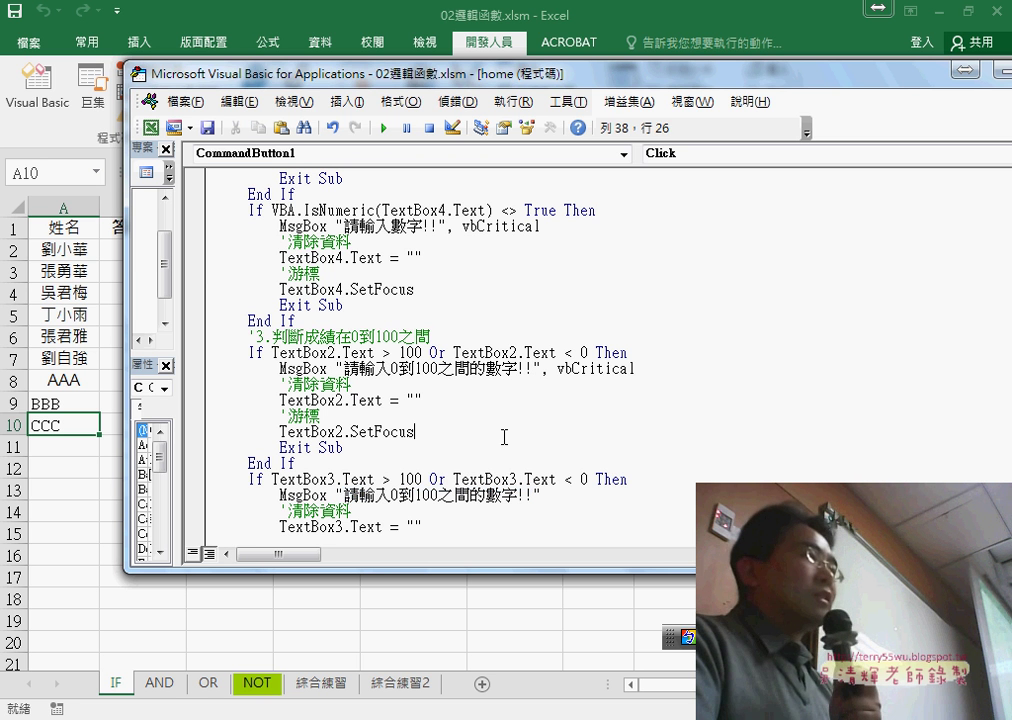
Review the TextBox2 clear and focus lines, then select the TextBox4 numeric-check block
drag(435, 396, 285, 398)
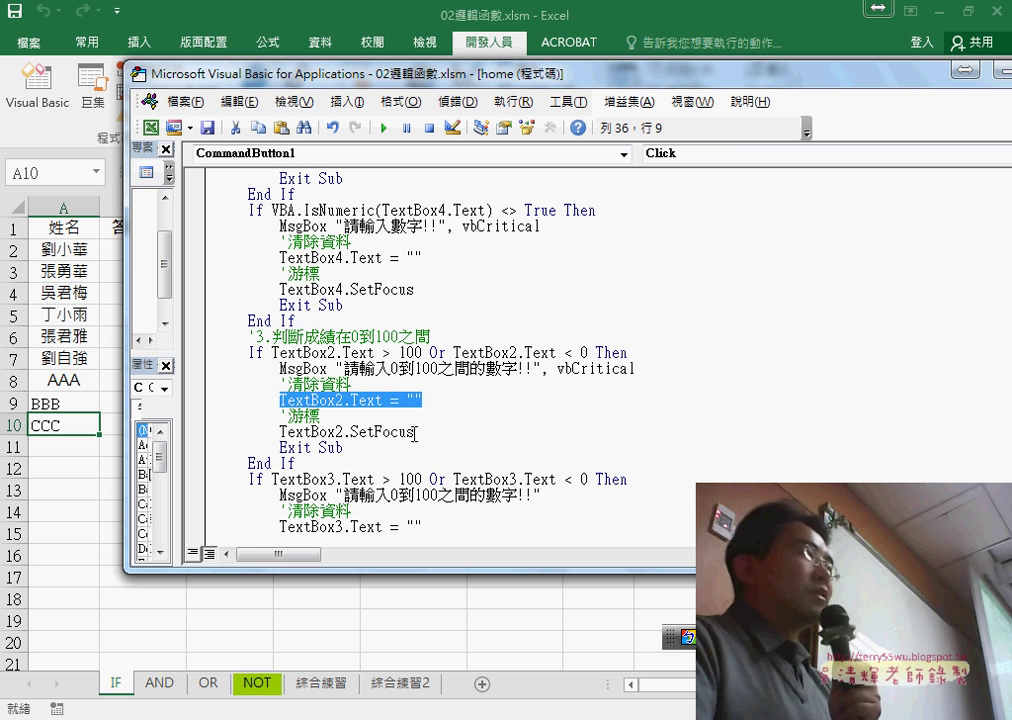
drag(415, 432, 281, 432)
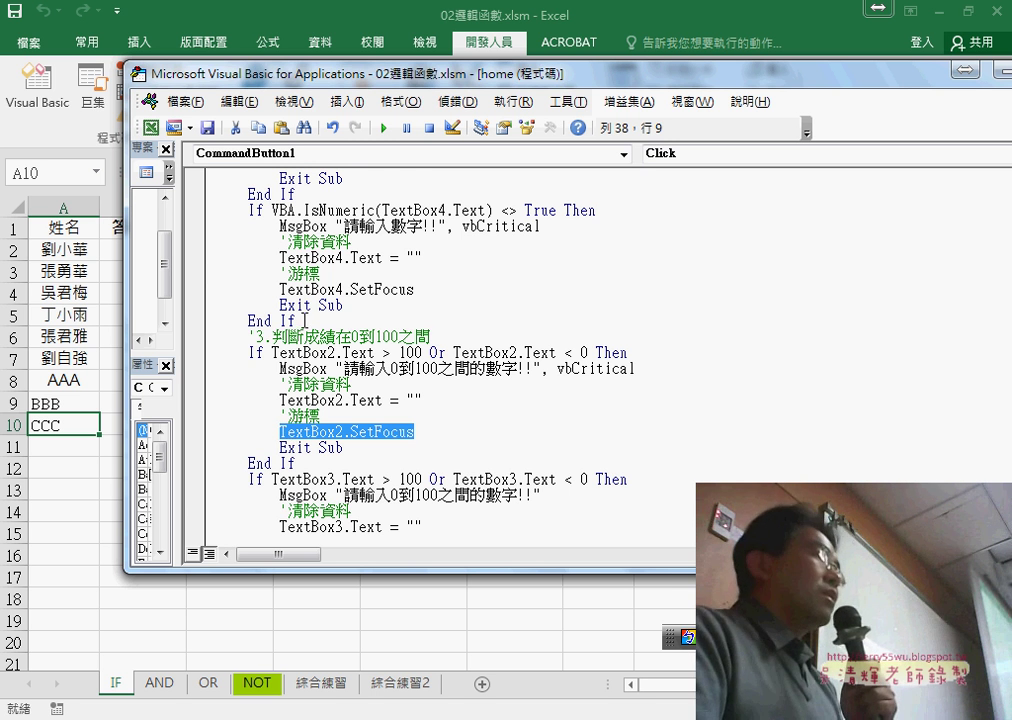
drag(298, 320, 202, 216)
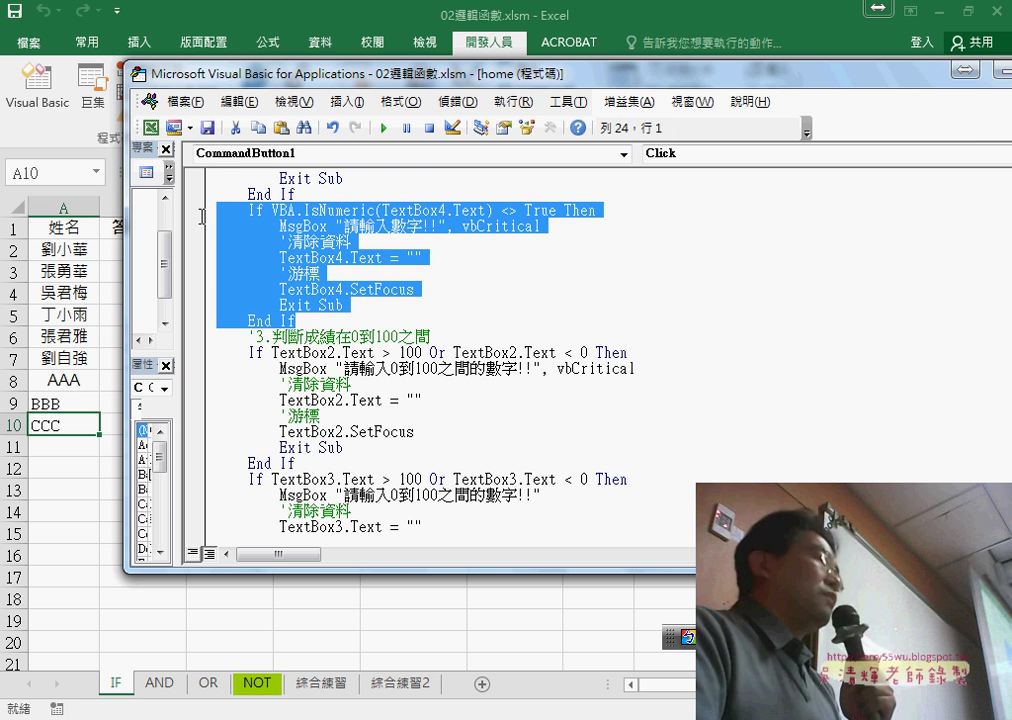